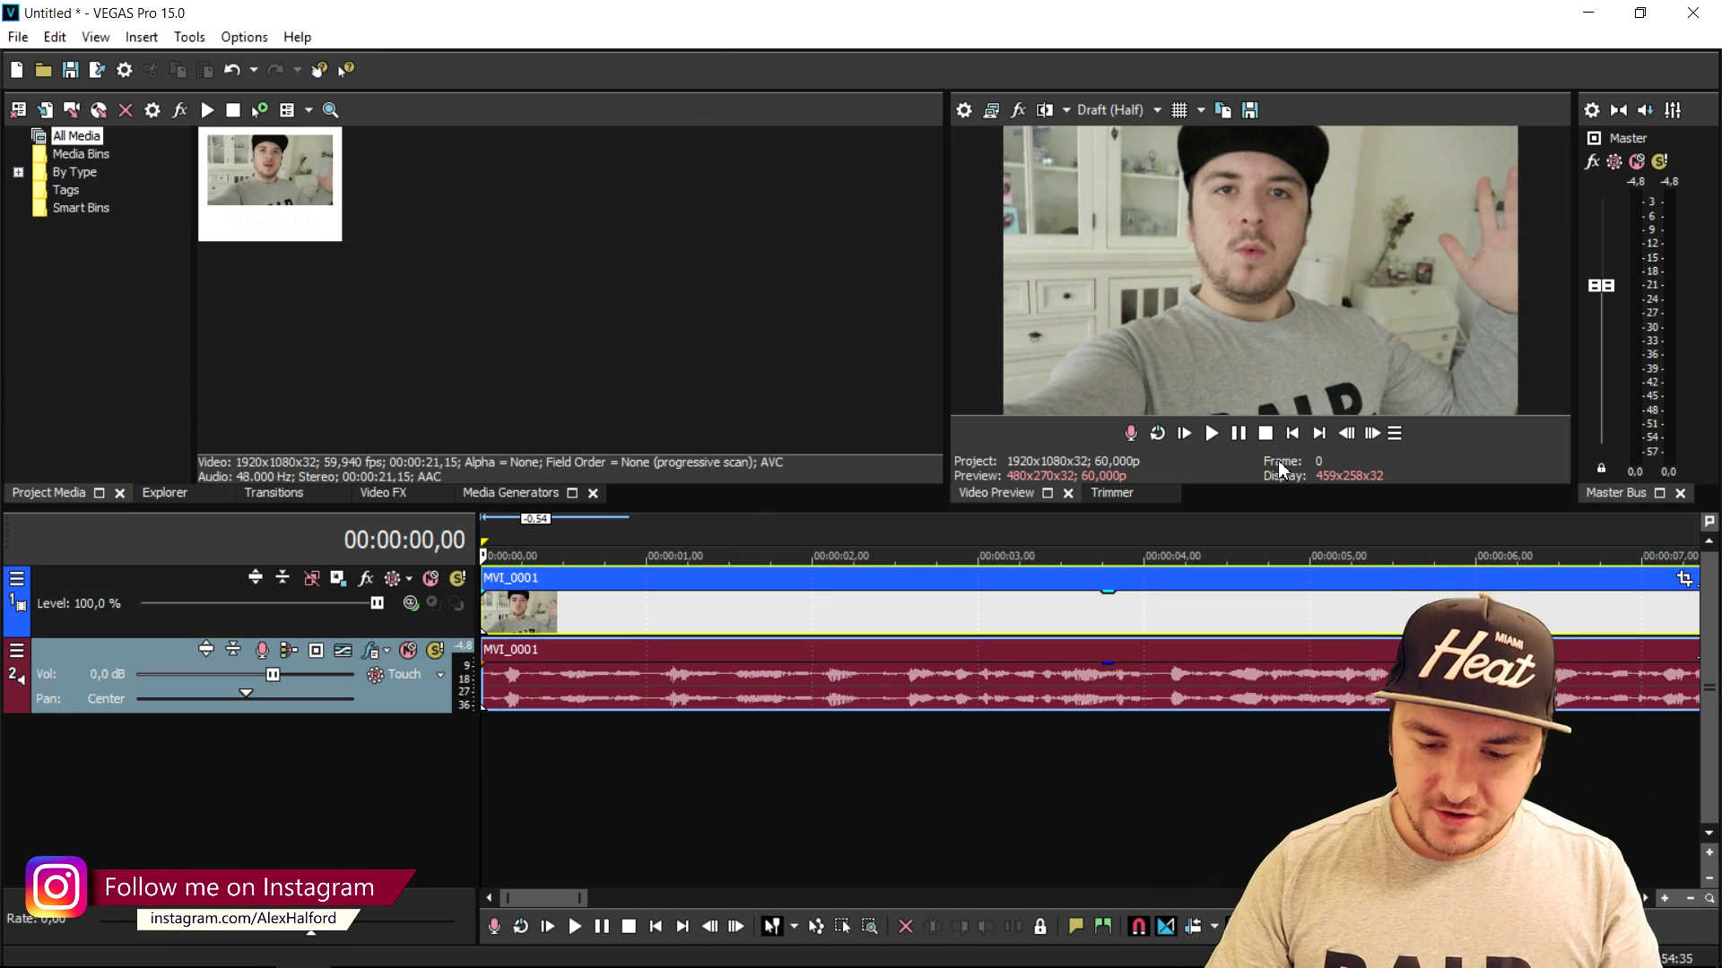
Step: Preview MVI_0001 and move MVI_0003 closer to its end
key(space)
key(space)
scroll(733, 567, down, 4)
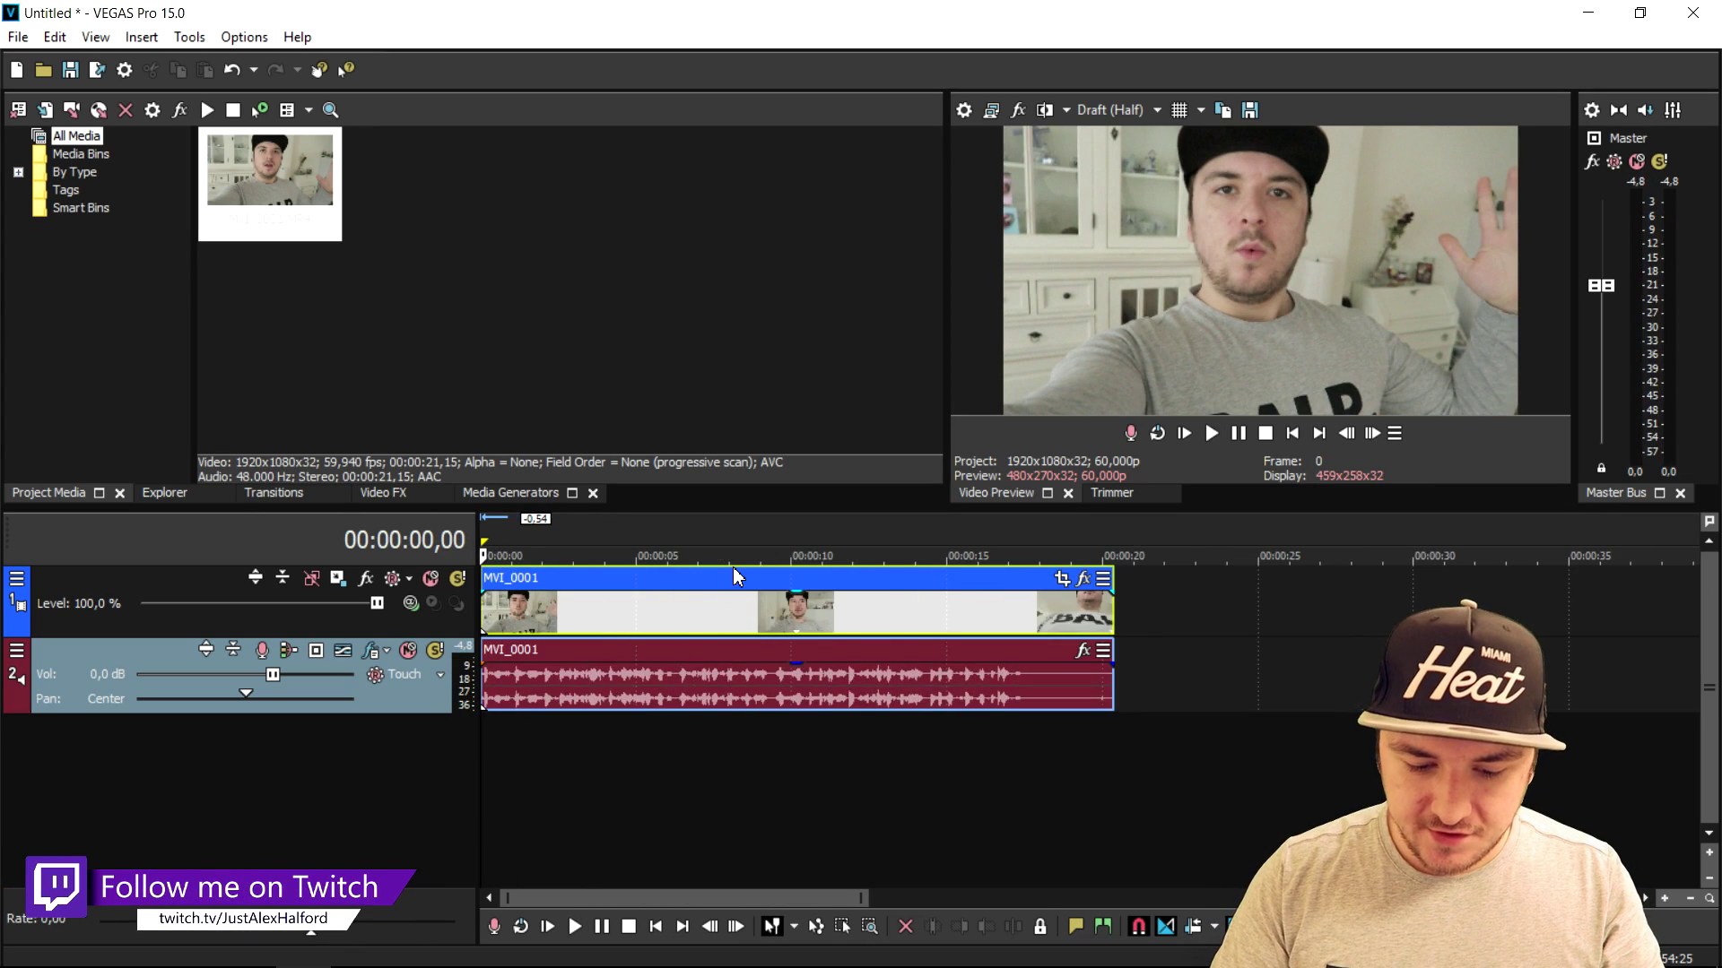
key(space)
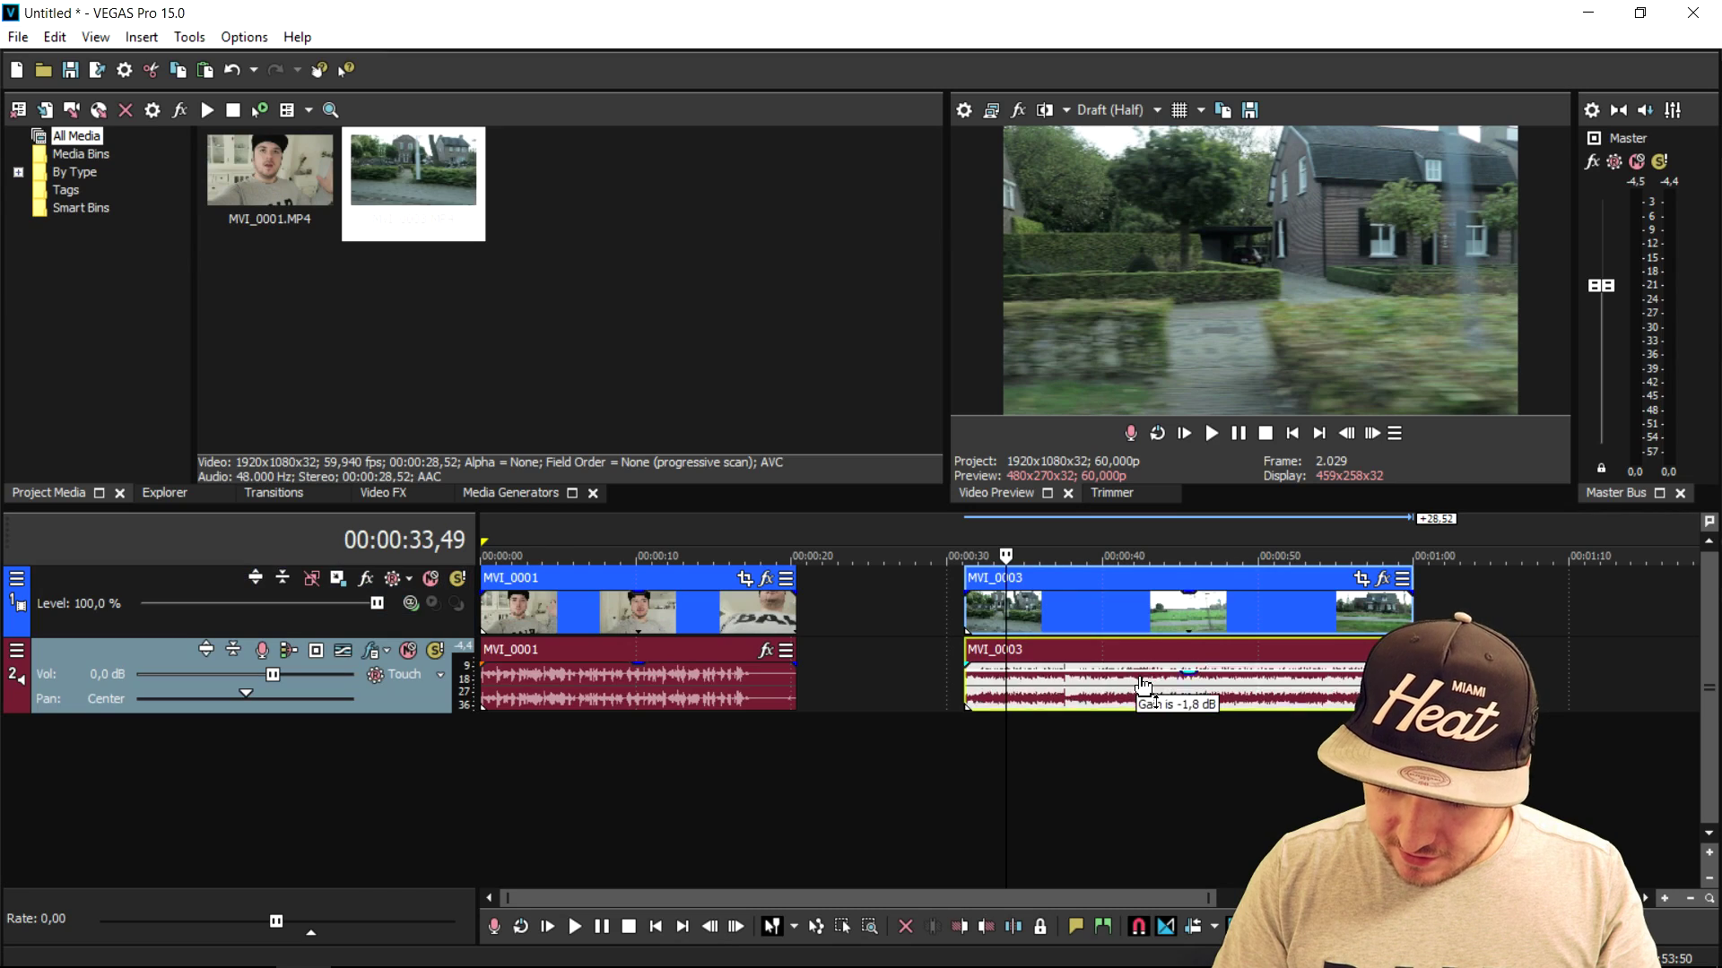
drag(1106, 602, 1026, 603)
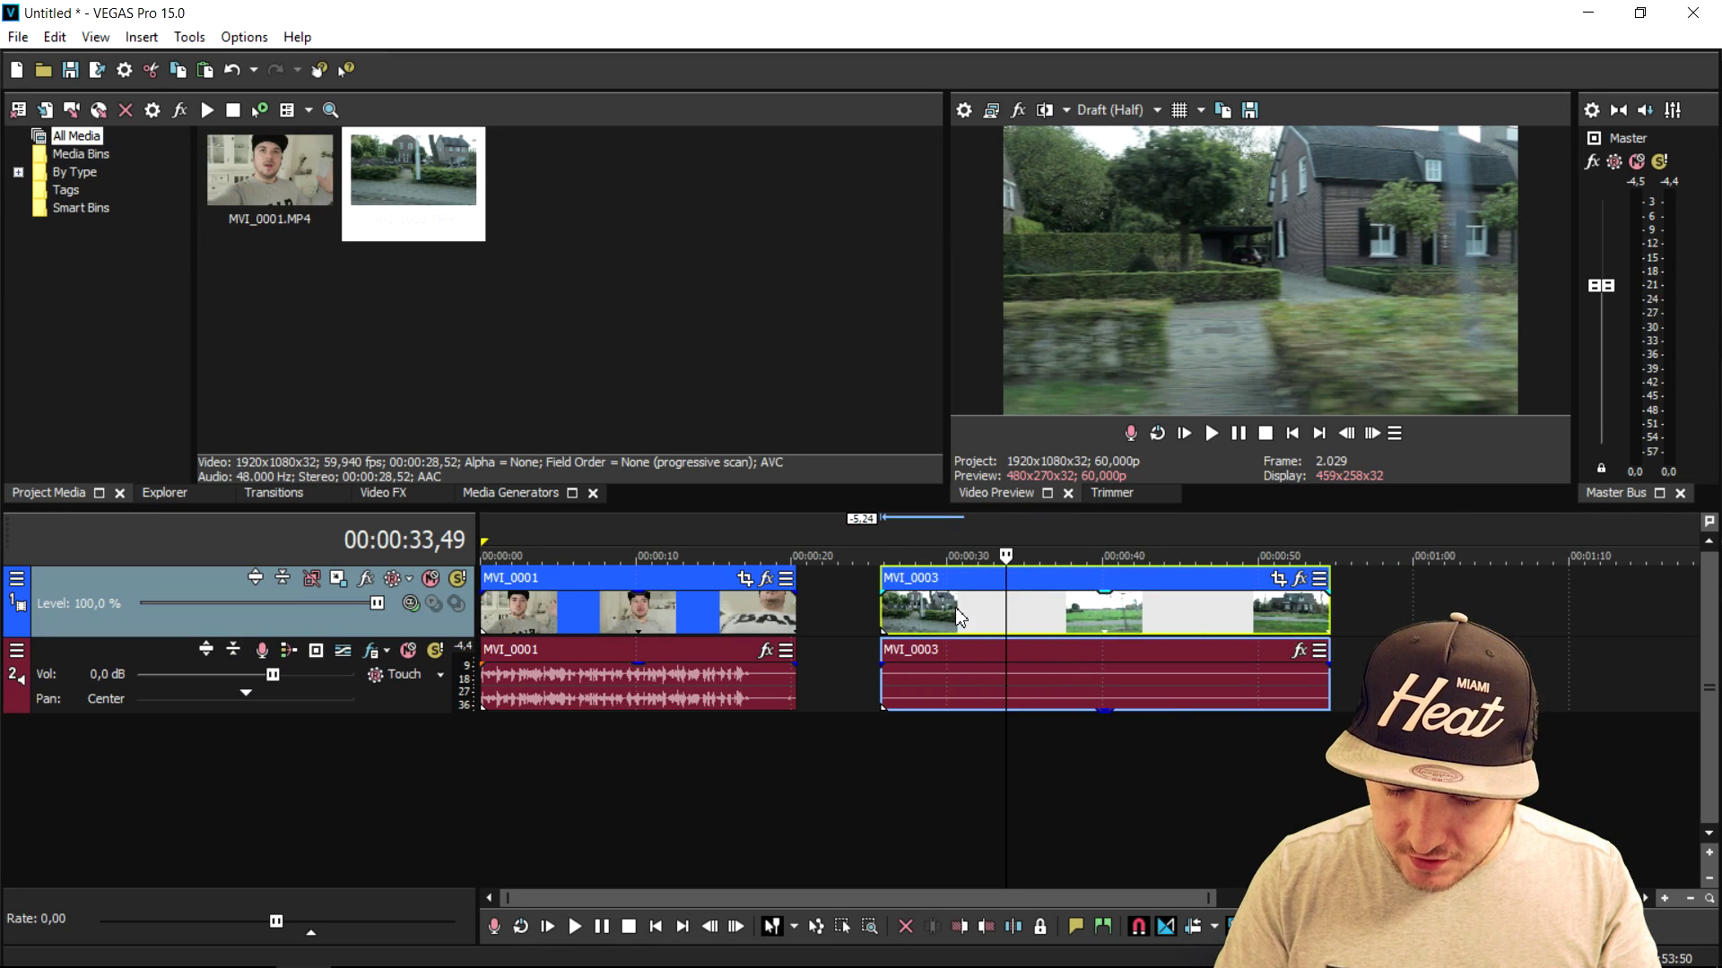
key(space)
Step: Split MVI_0001 at 00:00:15,43 and 00:00:17,45 and delete the silent leftover piece
click(723, 527)
scroll(724, 527, up, 5)
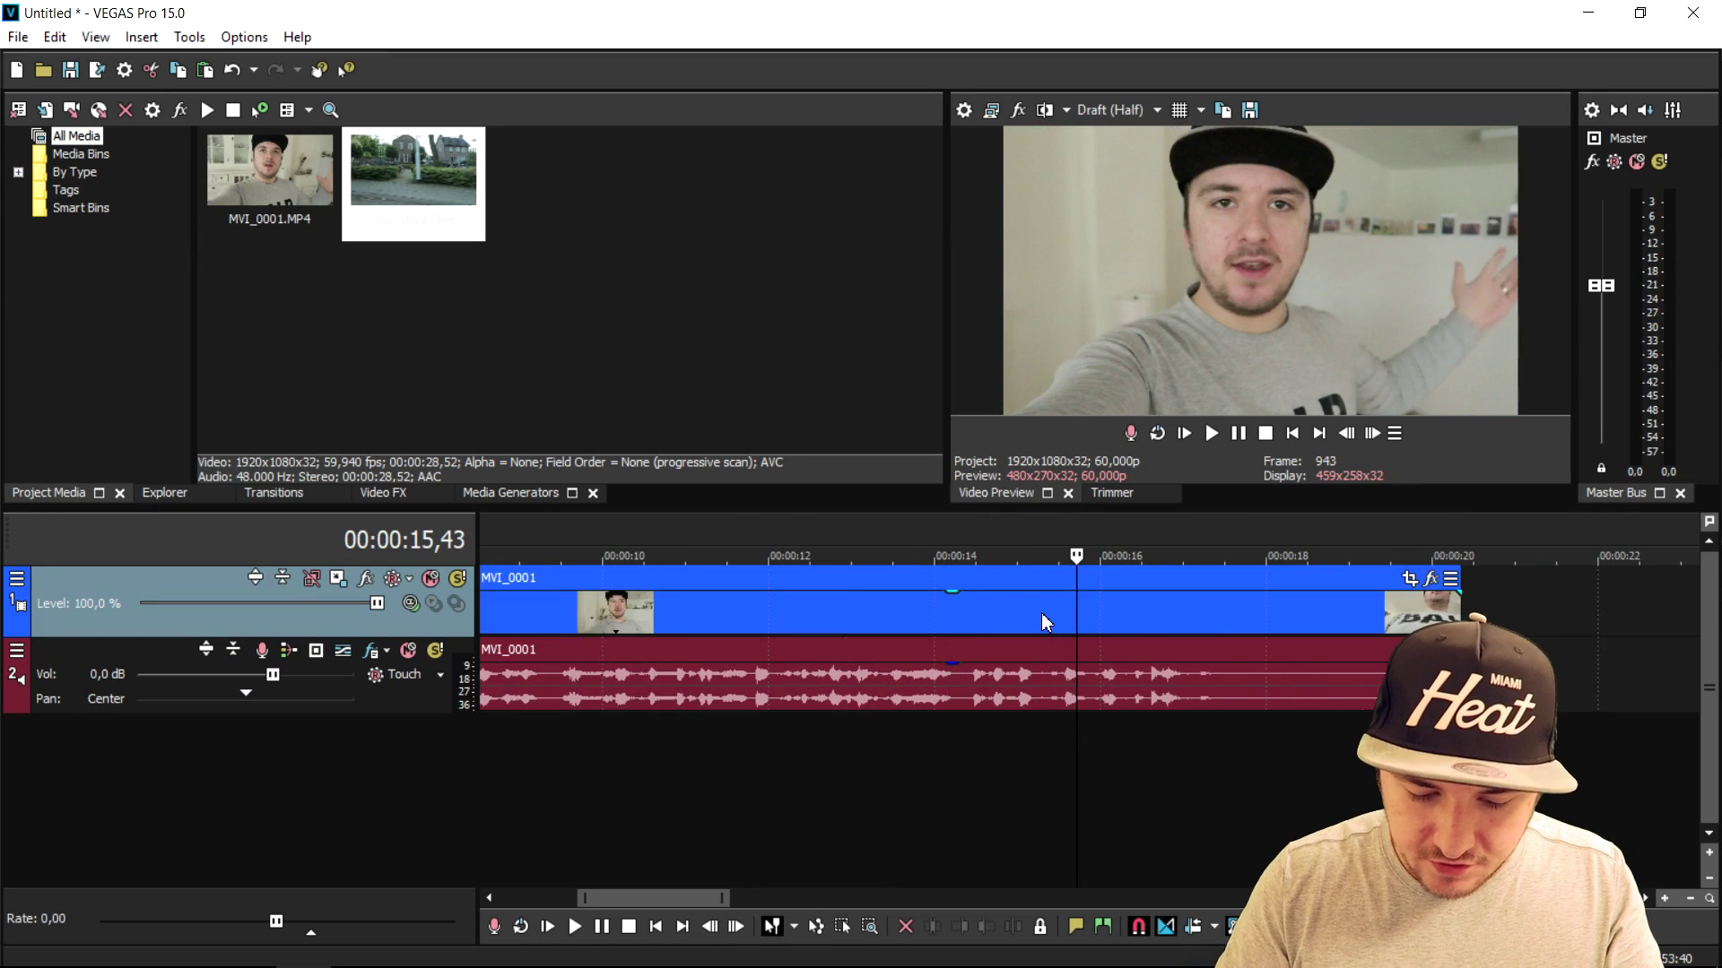
key(s)
key(space)
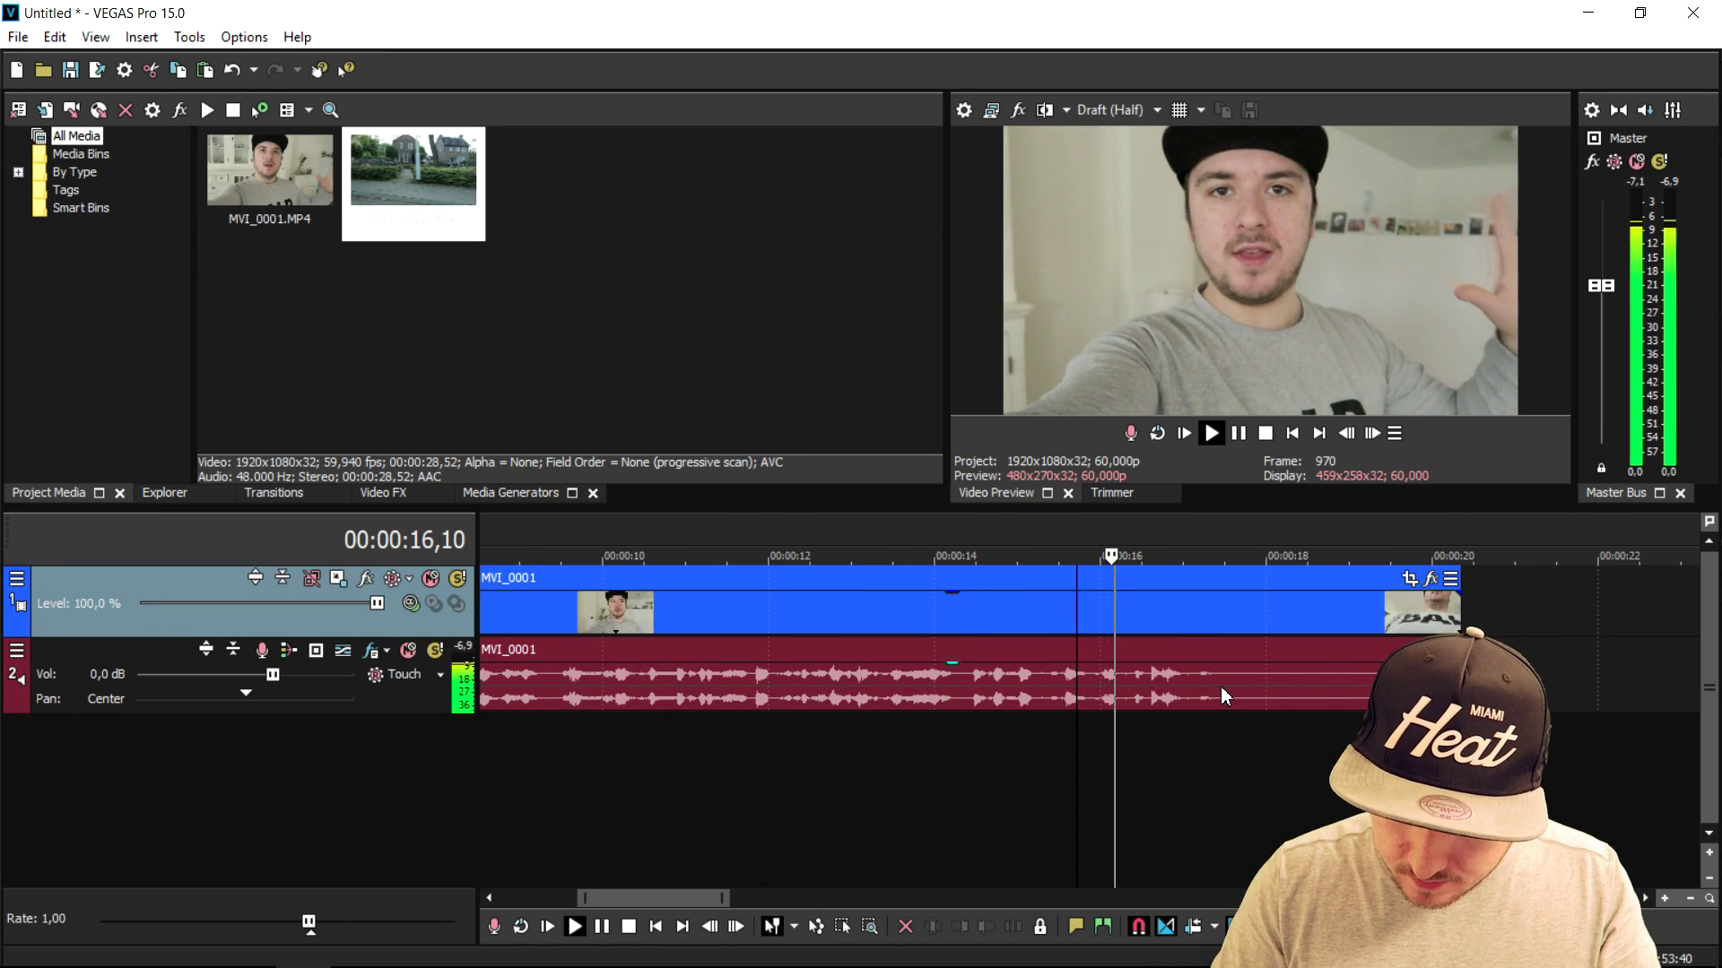
key(space)
scroll(1236, 679, down, 3)
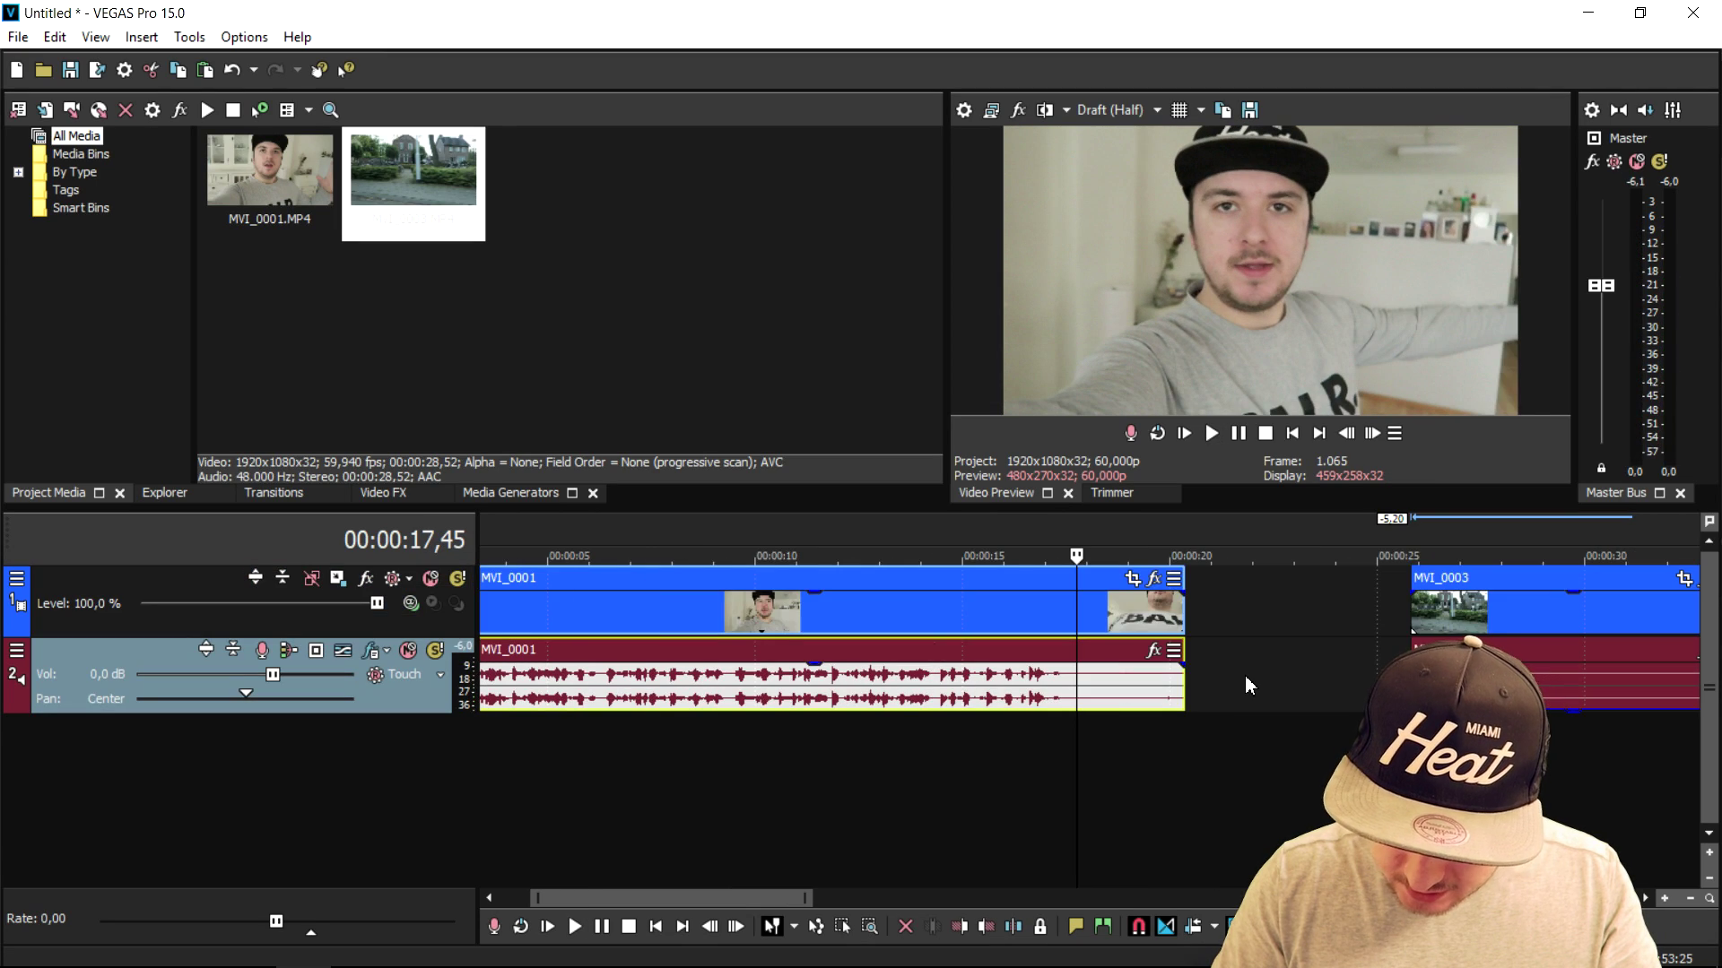
key(s)
key(Delete)
Step: Drag MVI_0003 left against MVI_0001's end and preview the cut from 00:00:14,51
drag(1499, 601, 1165, 601)
click(956, 529)
scroll(1051, 535, up, 3)
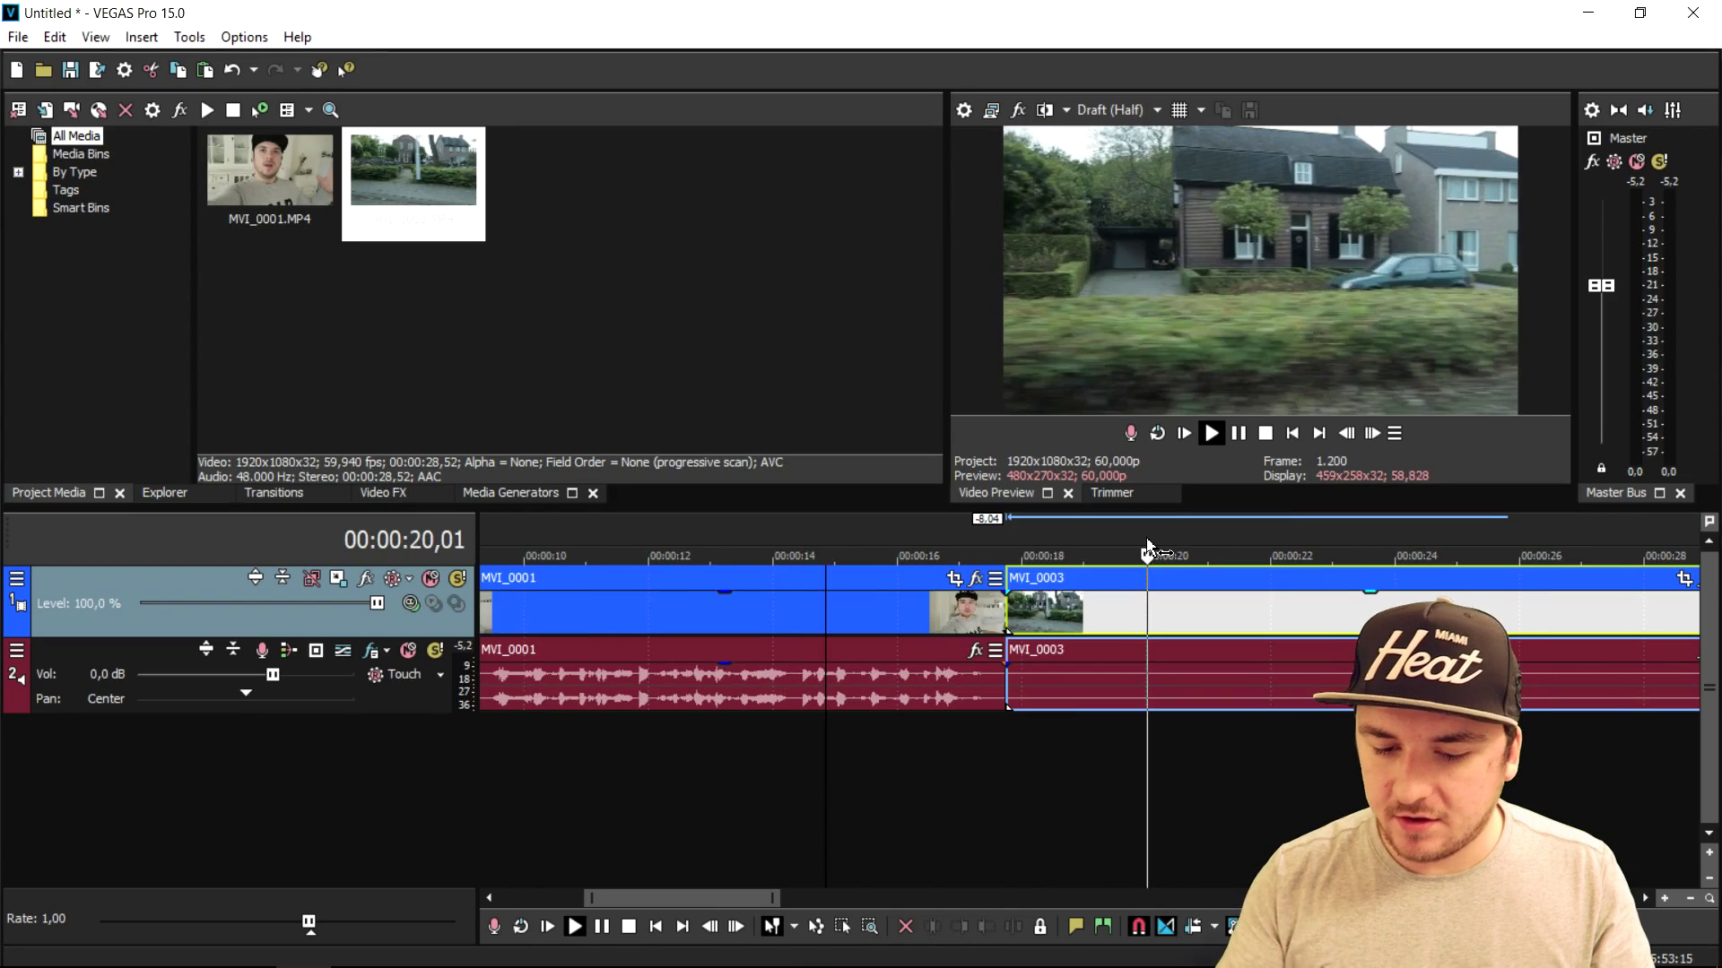
key(space)
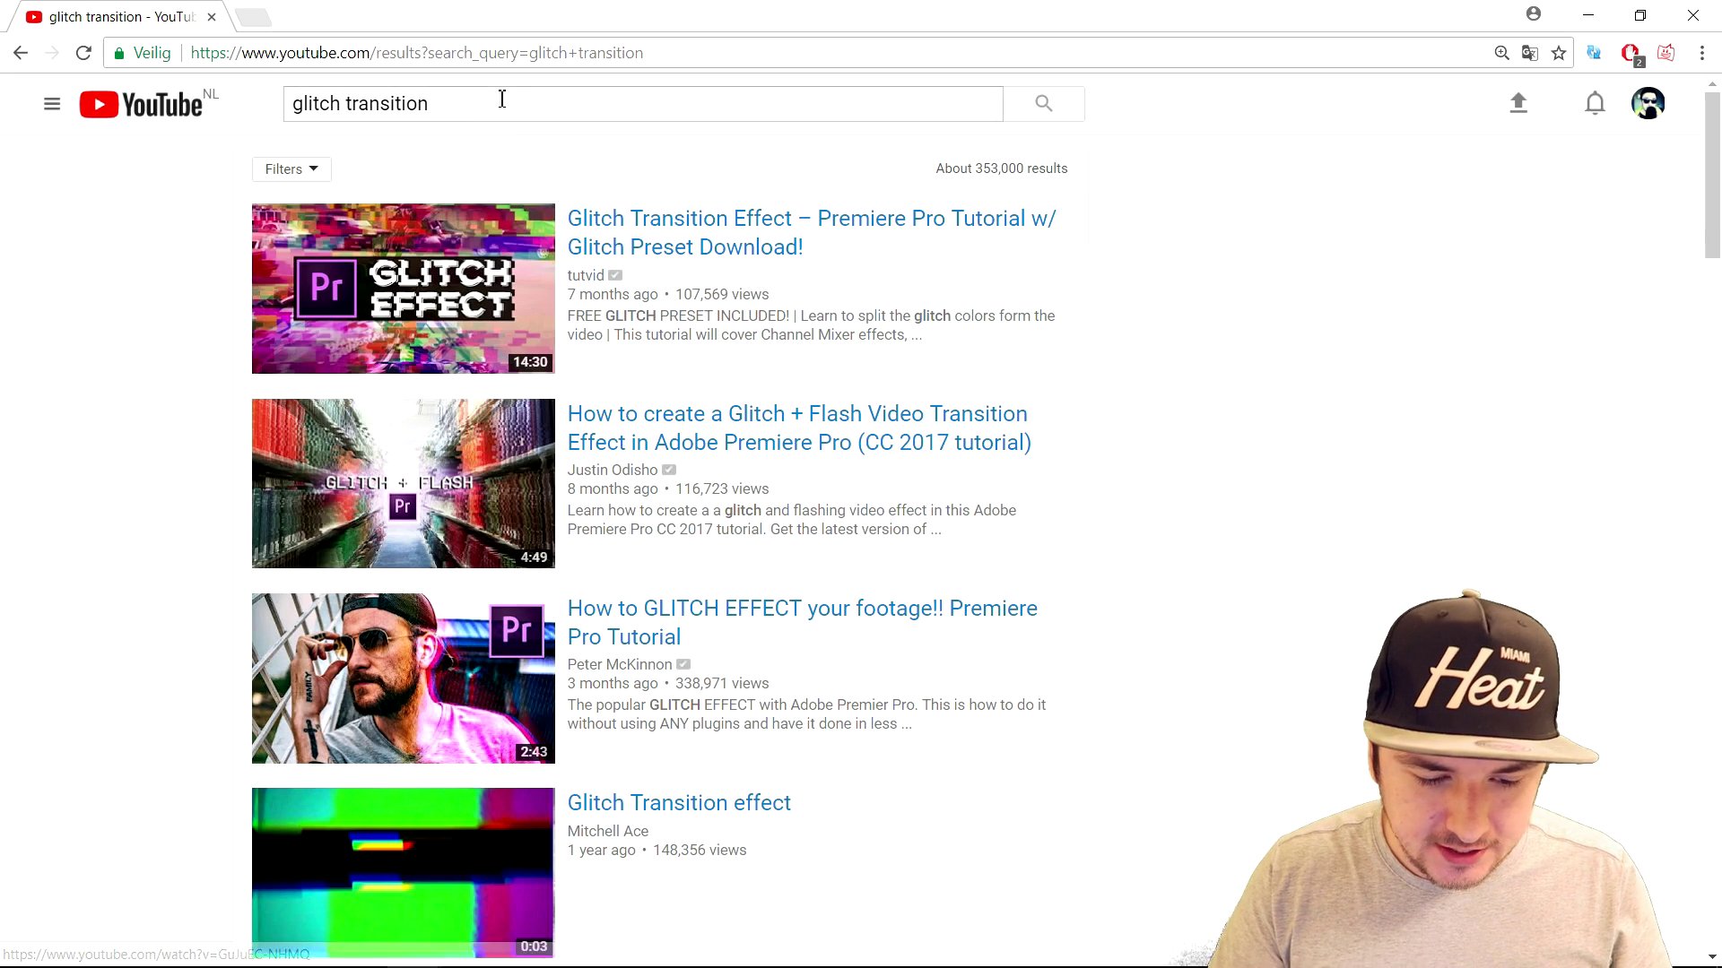
Step: Scroll the 'glitch transition' search results and open the 'Glitch Transition effect' video
scroll(1083, 513, down, 3)
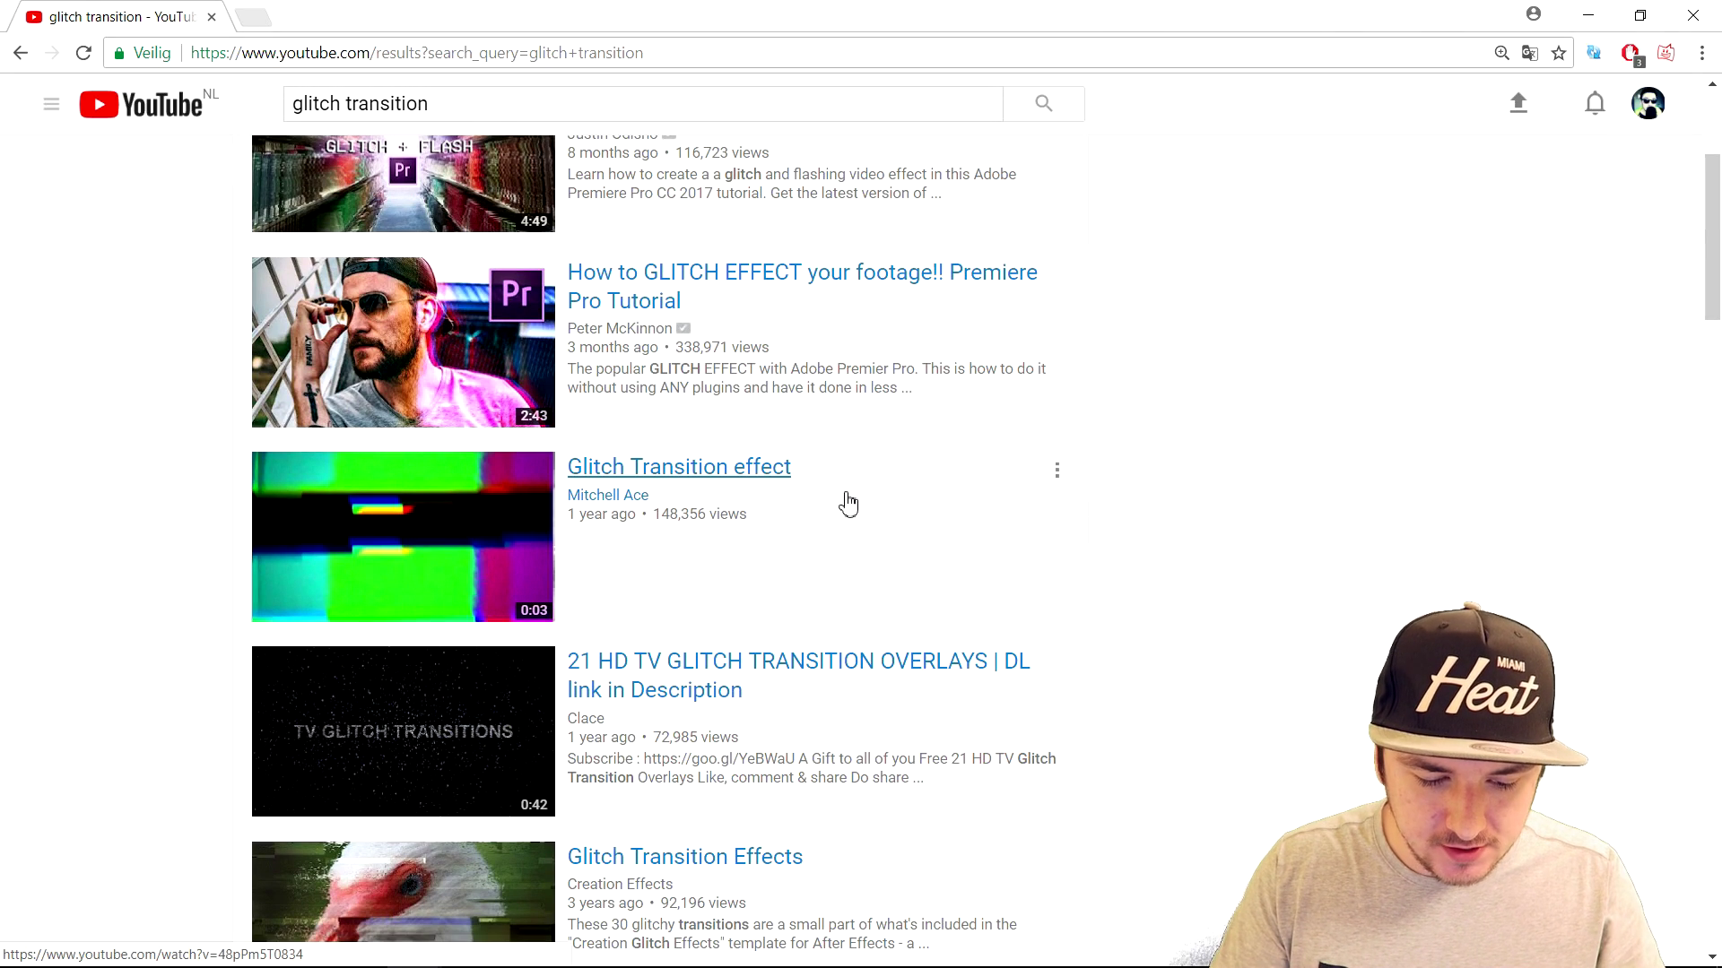
scroll(848, 502, down, 3)
scroll(843, 475, up, 2)
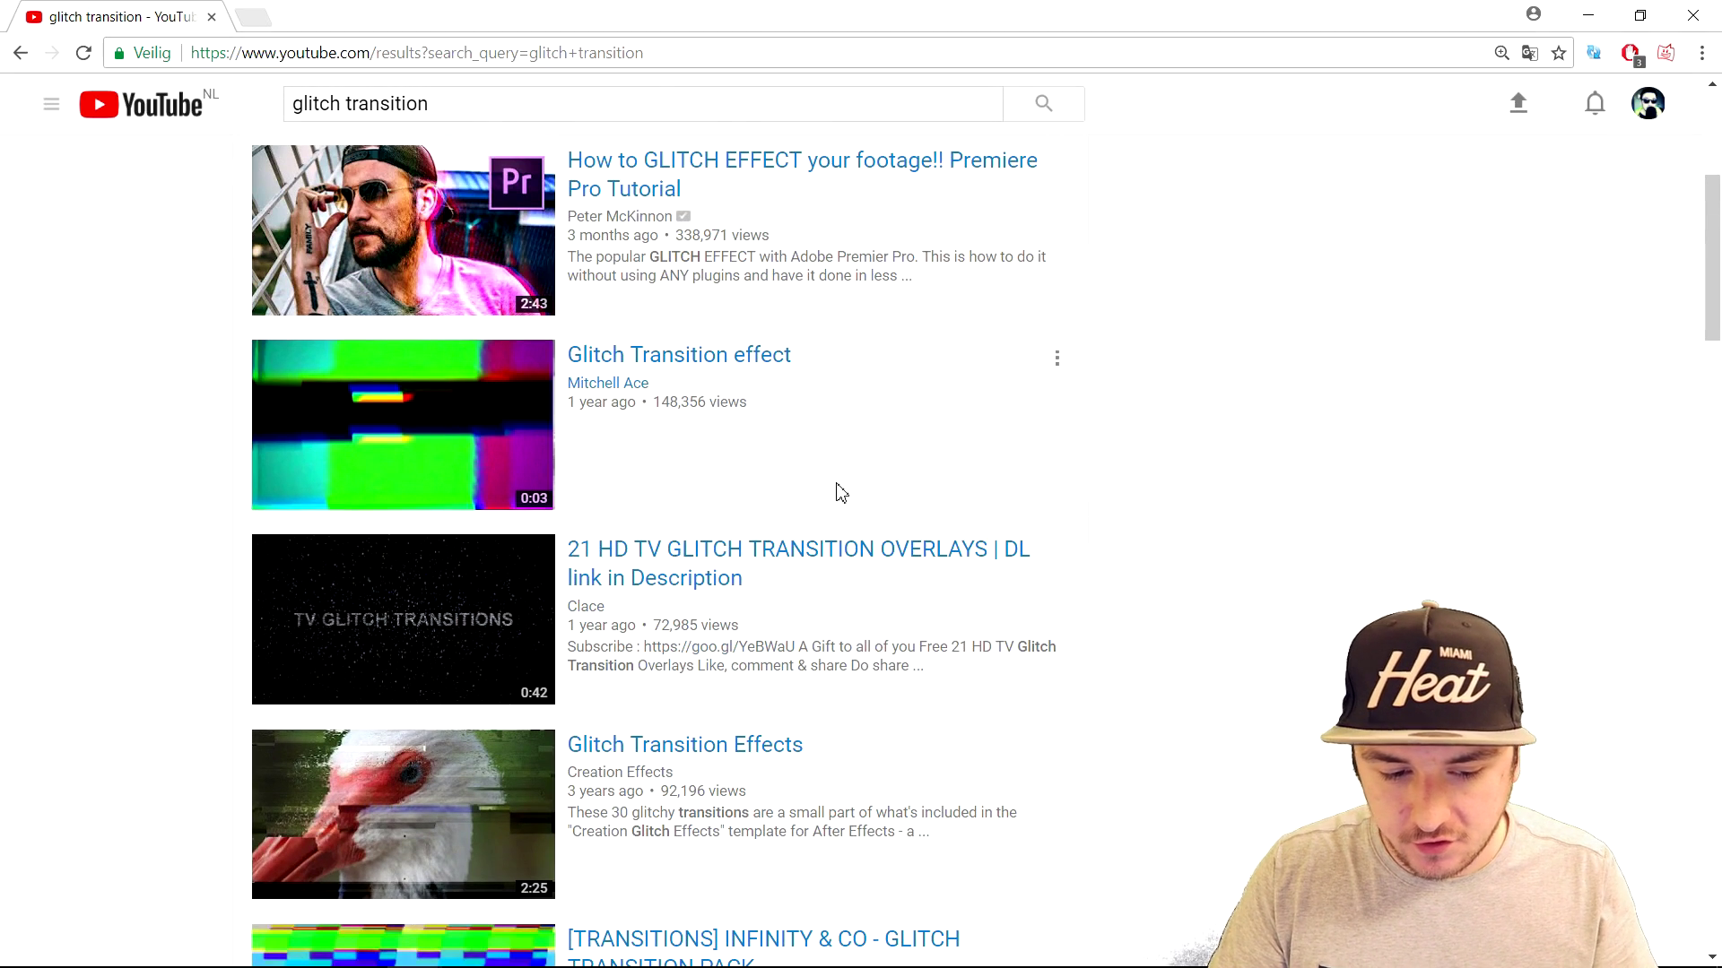
scroll(839, 490, down, 2)
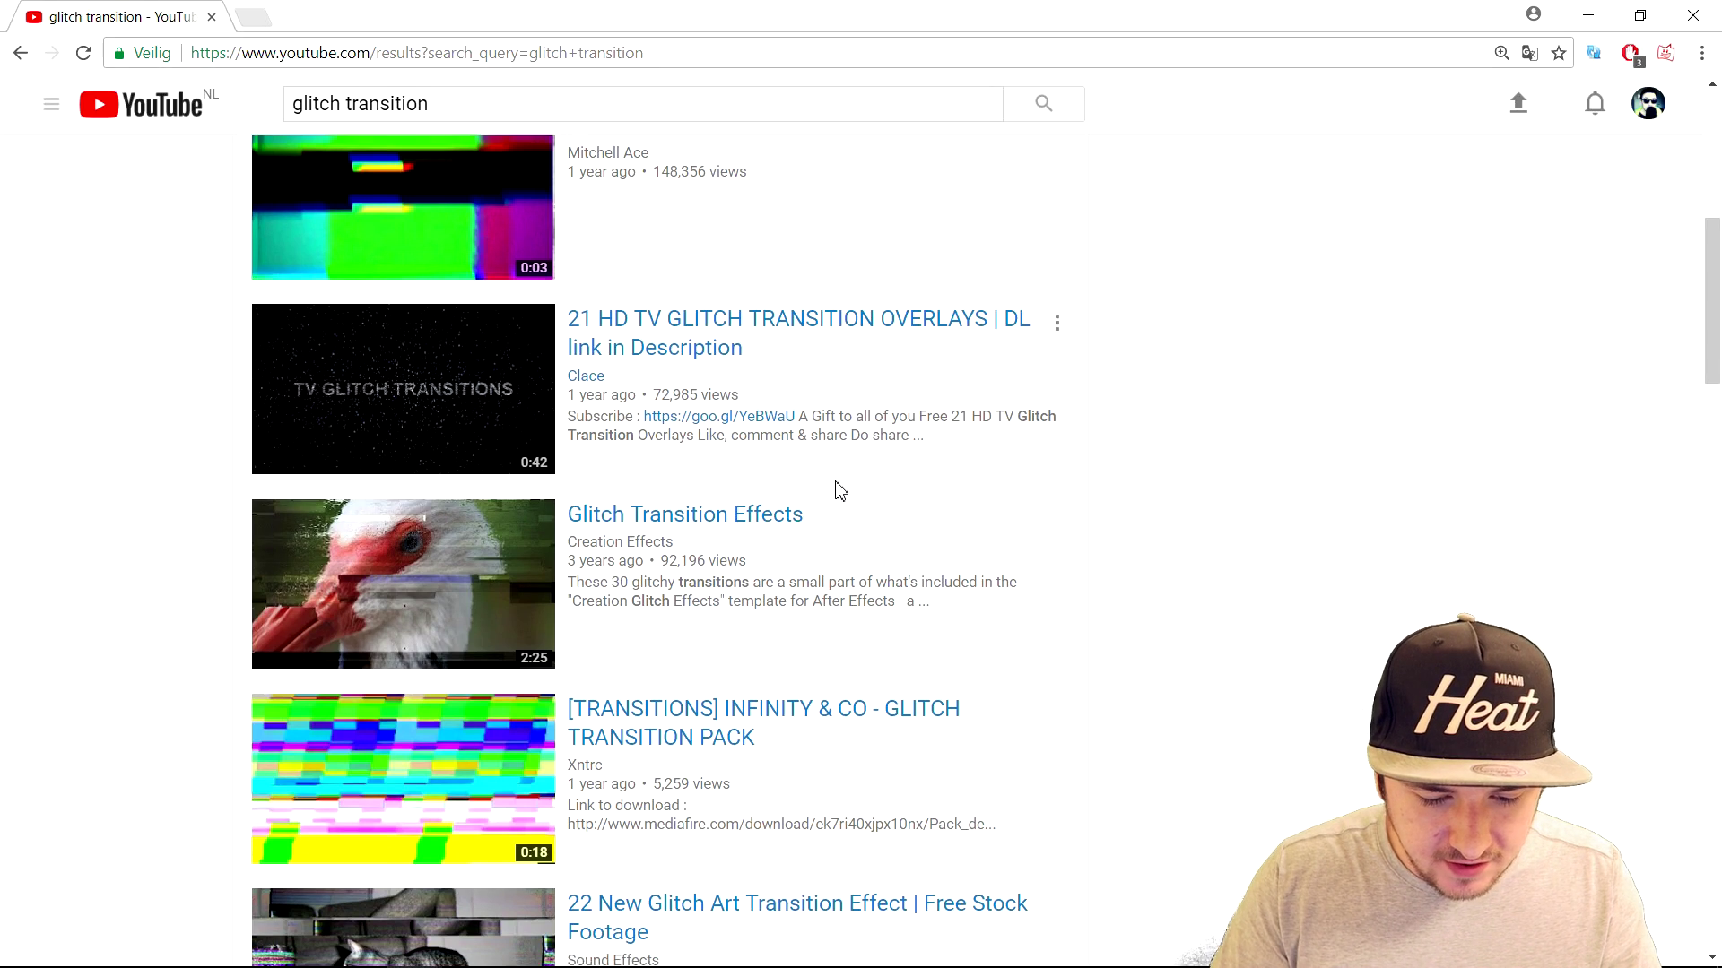
scroll(560, 494, down, 2)
scroll(574, 484, up, 2)
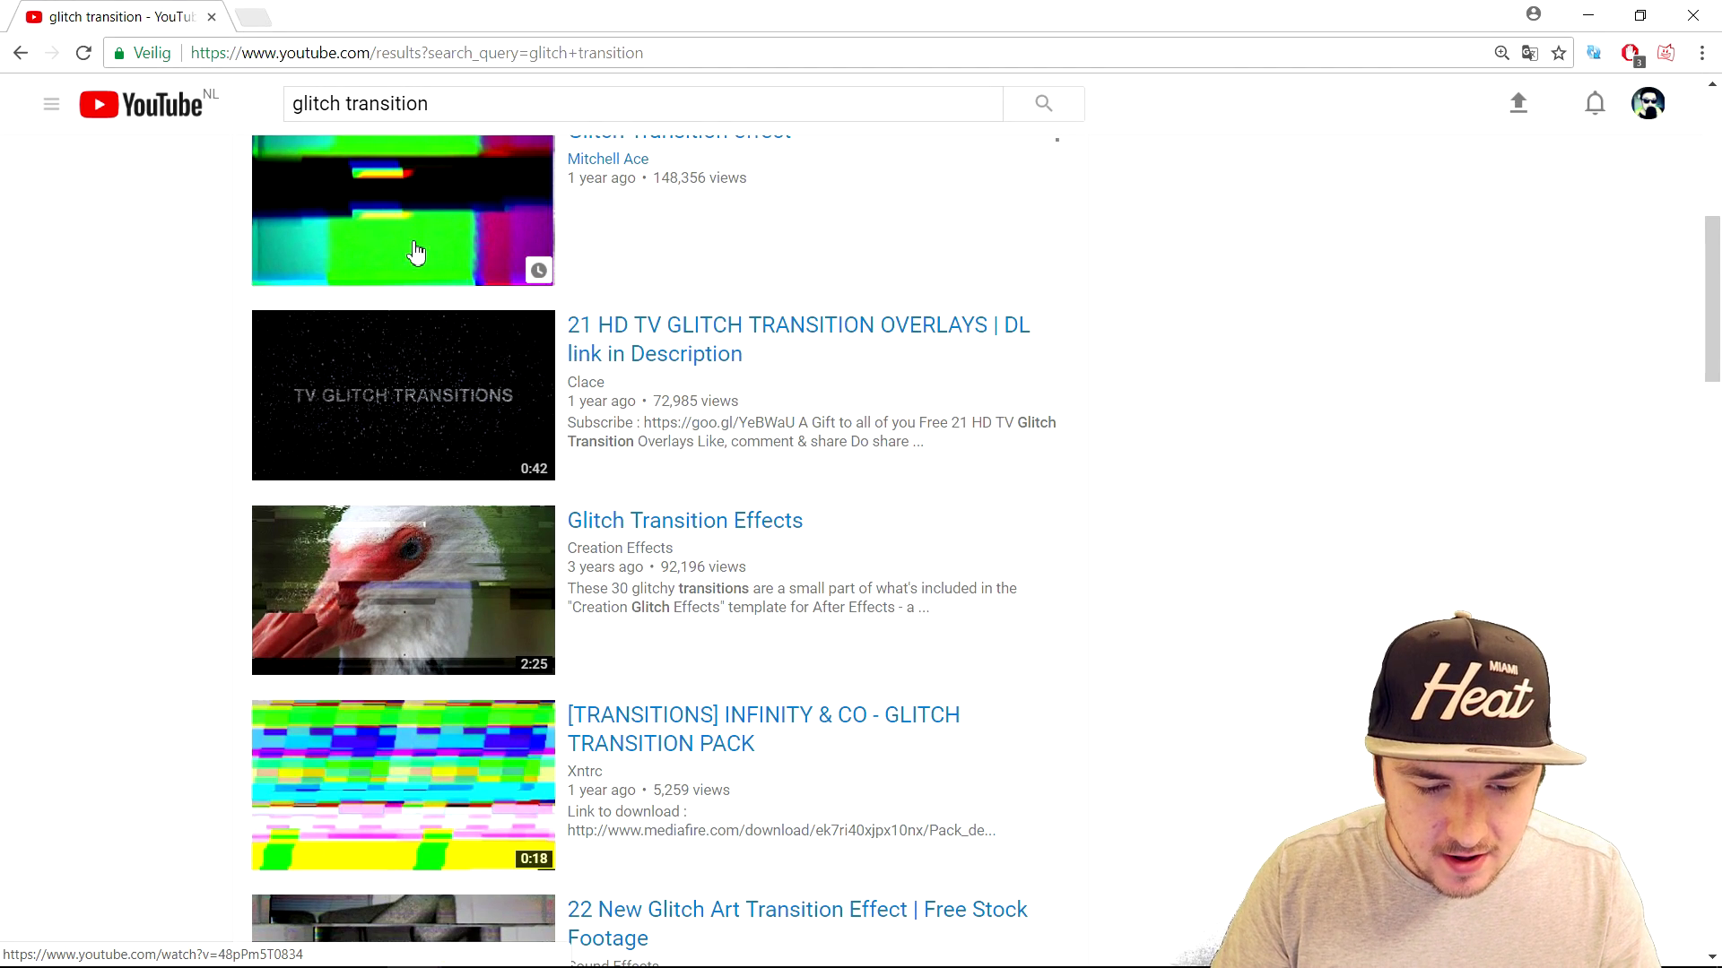
scroll(370, 263, up, 3)
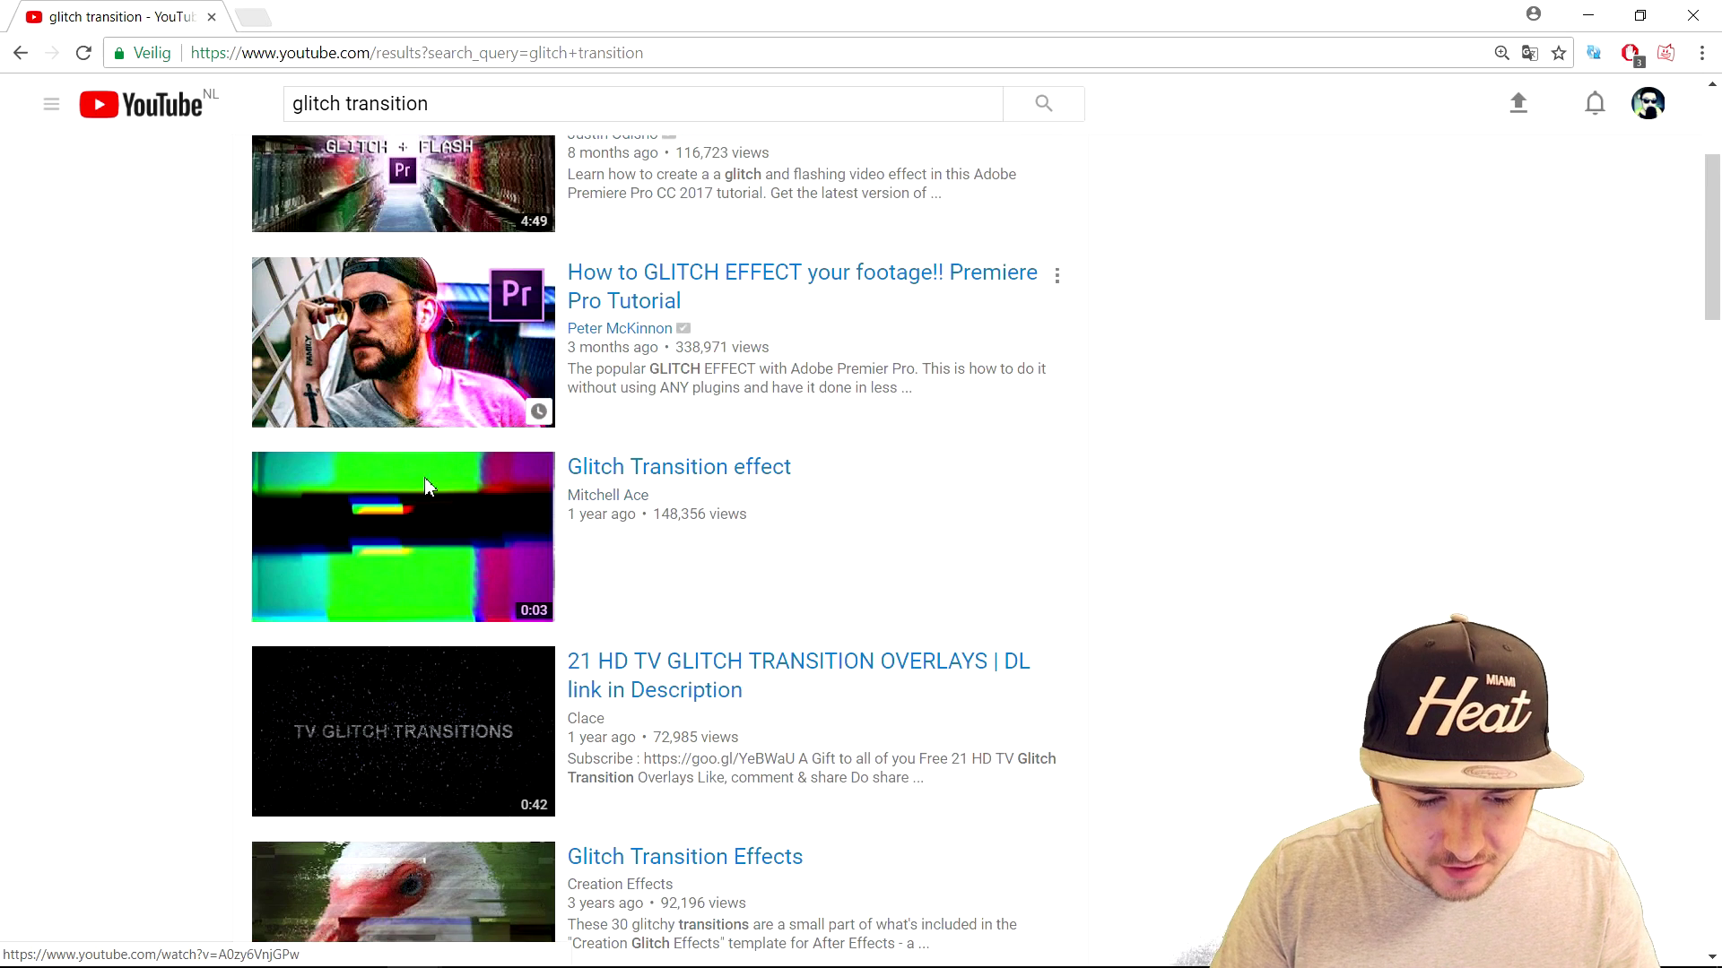
click(407, 531)
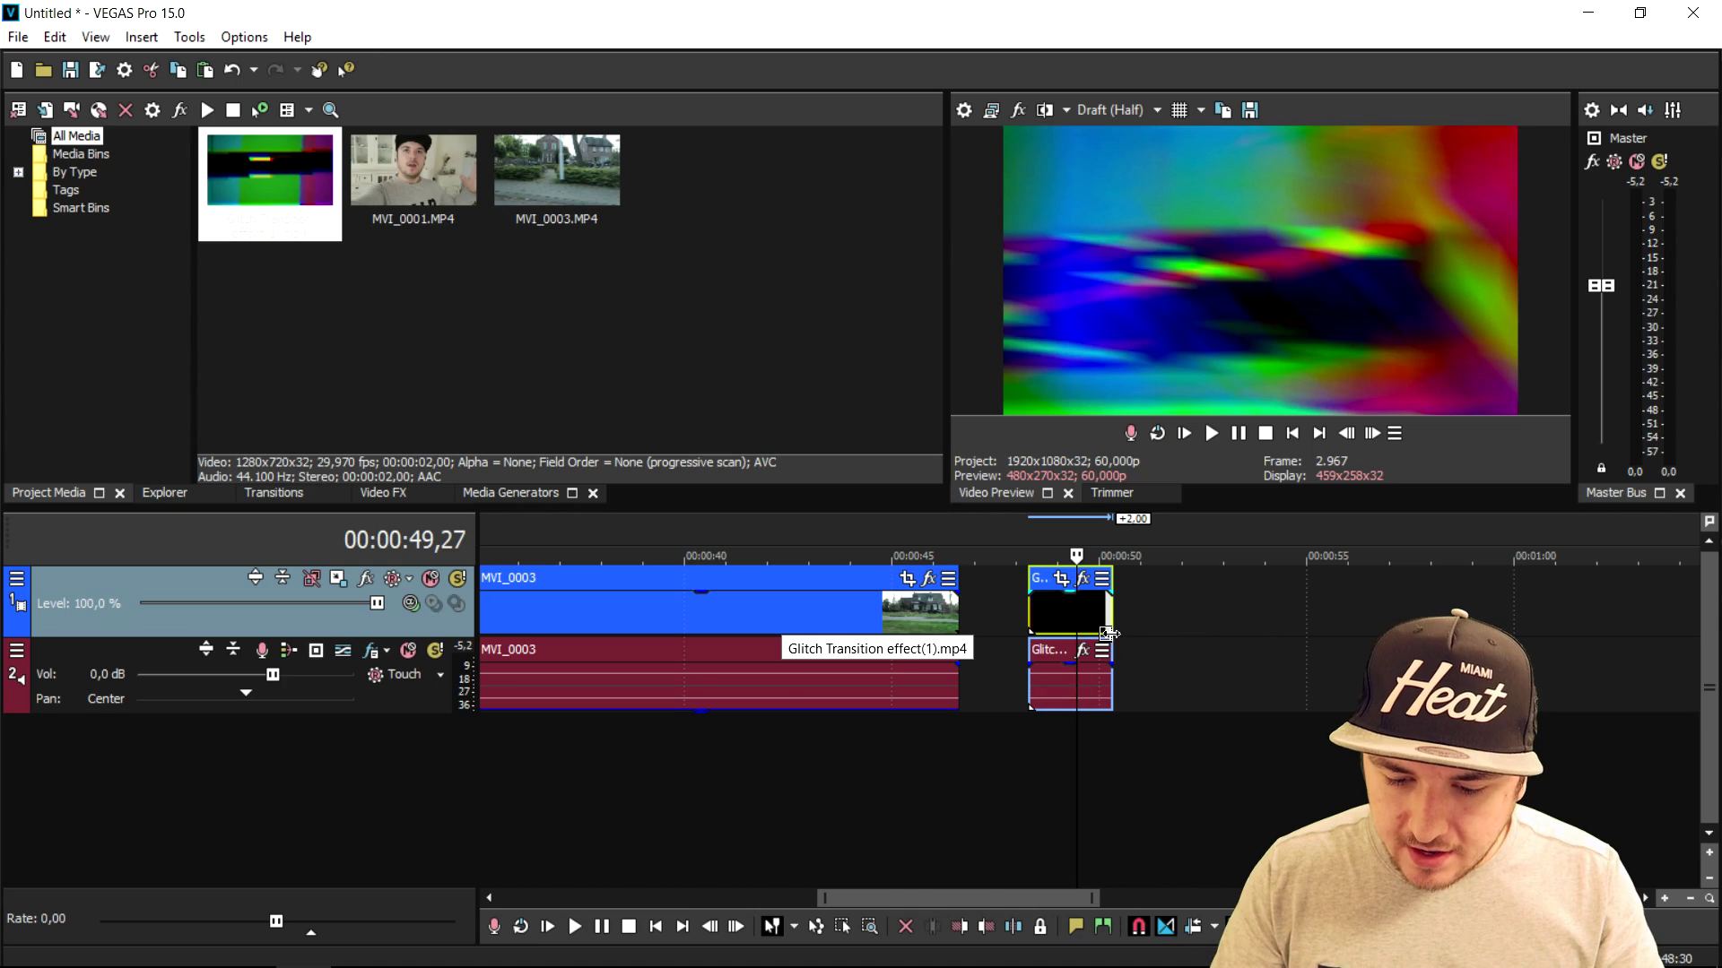
Step: Preview the glitch clip and add a new empty video track
click(1028, 606)
scroll(1106, 633, up, 3)
key(space)
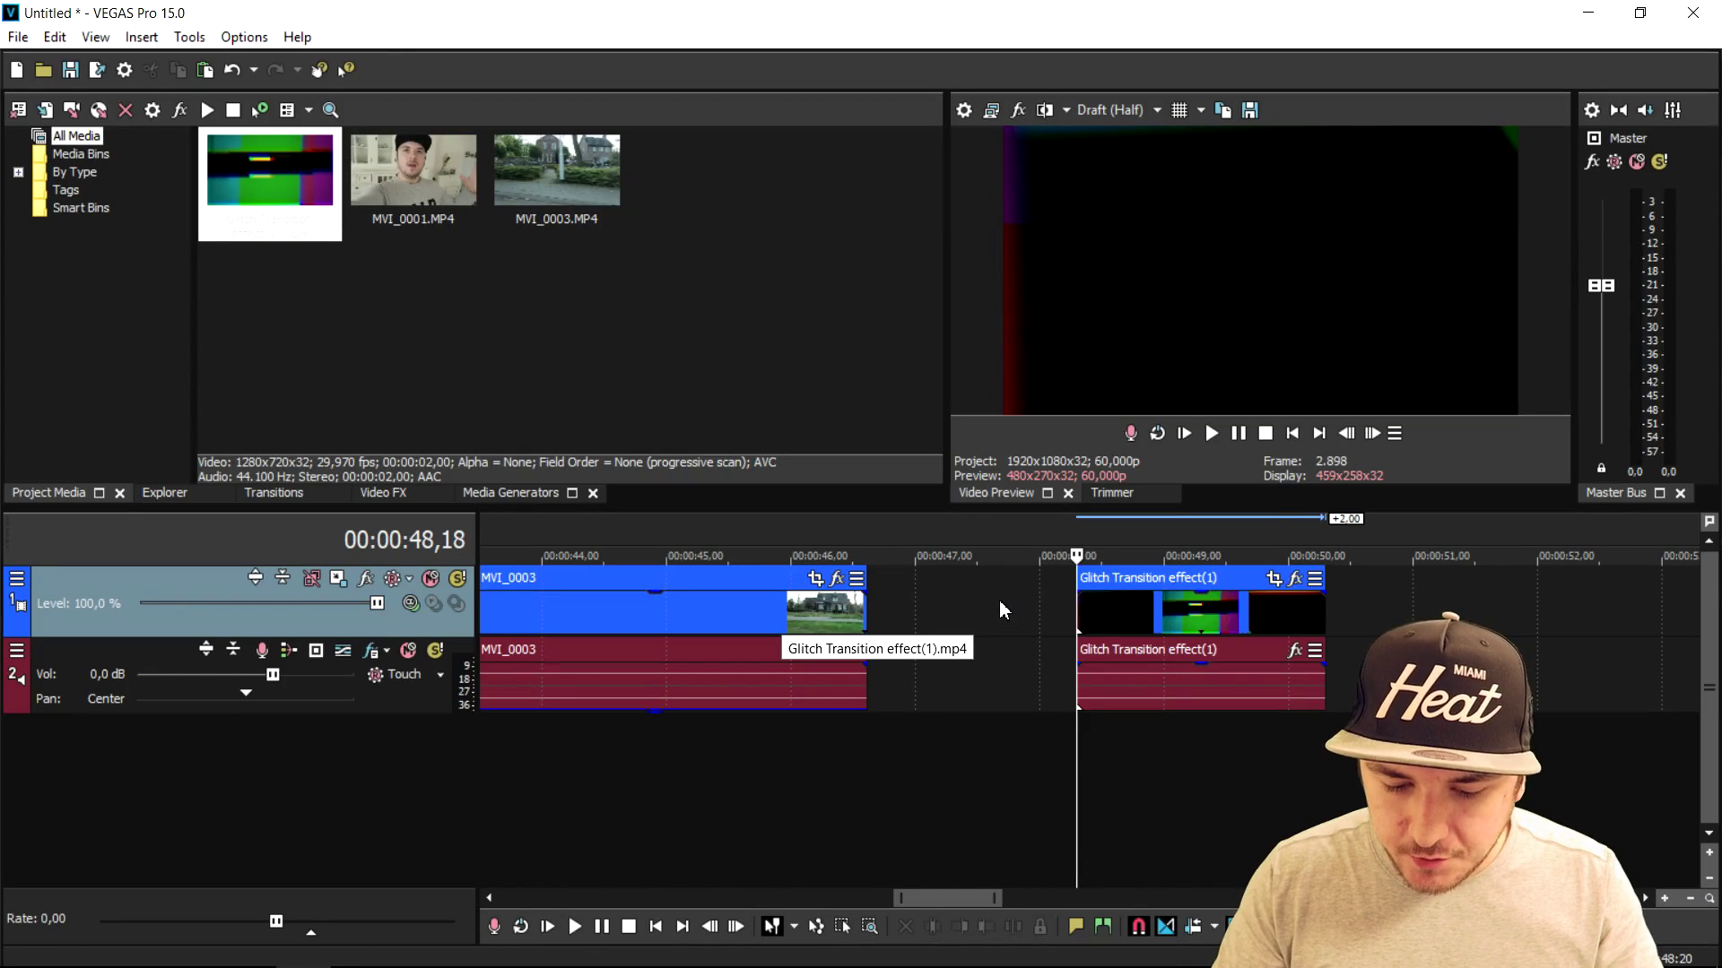
right_click(999, 600)
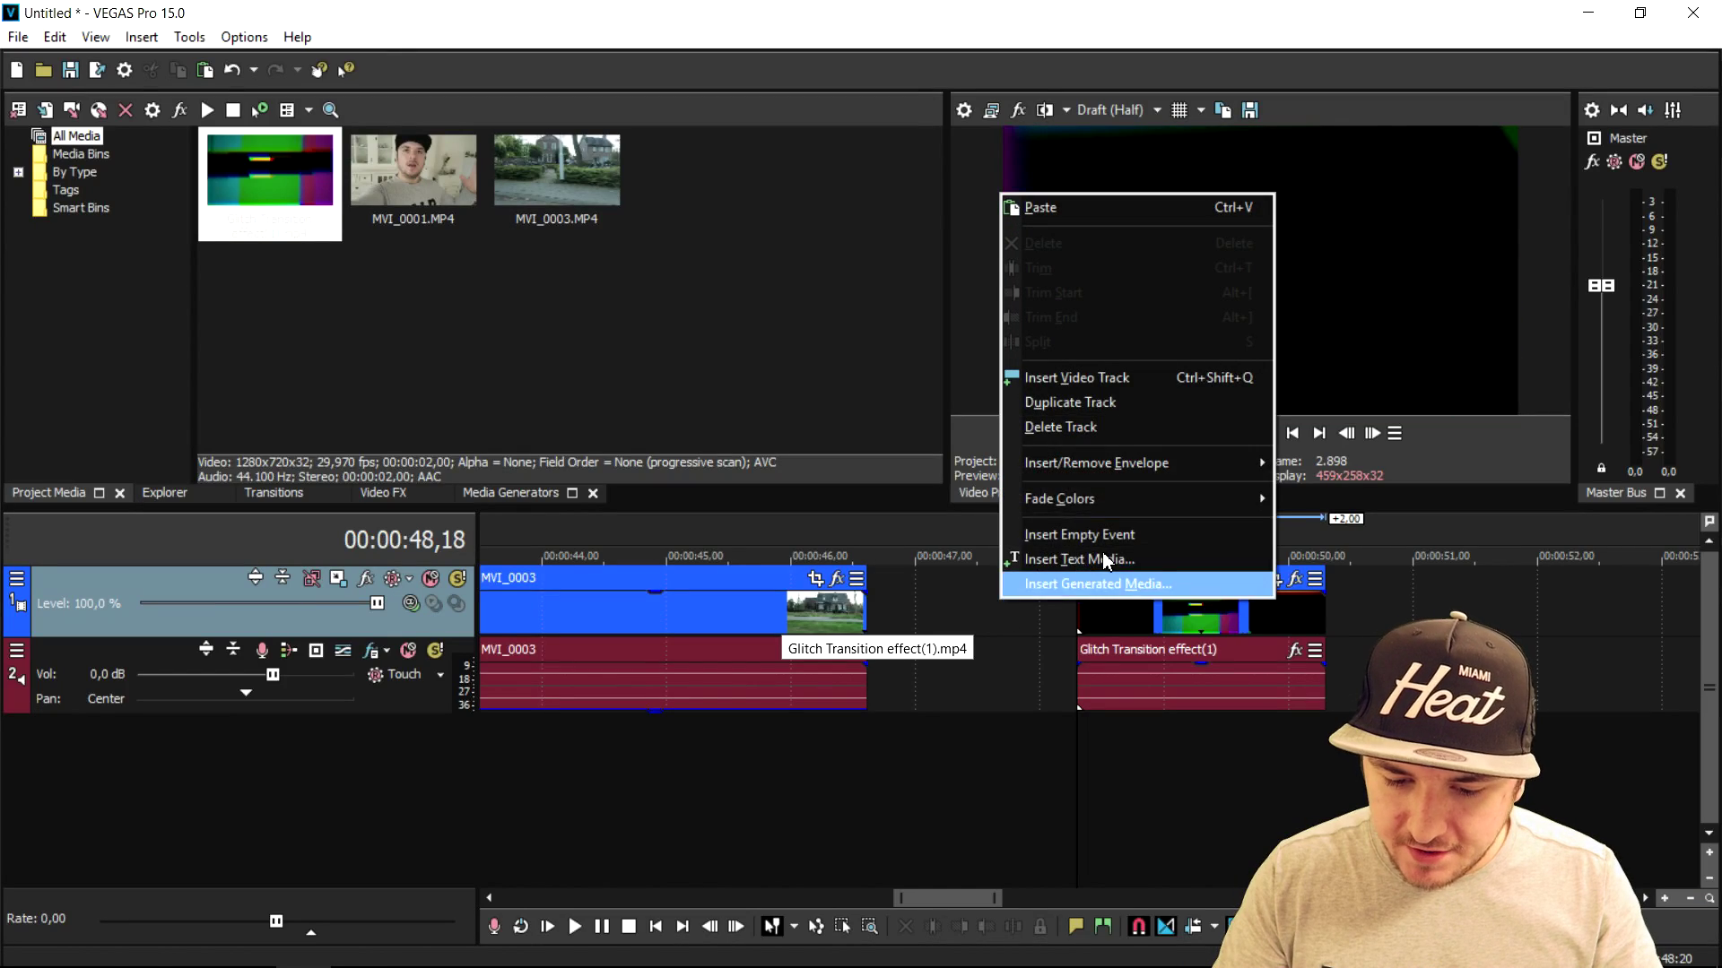
click(1135, 377)
Step: Delete the glitch clip's audio, move its video onto the top track over the cut, and preview
click(1182, 758)
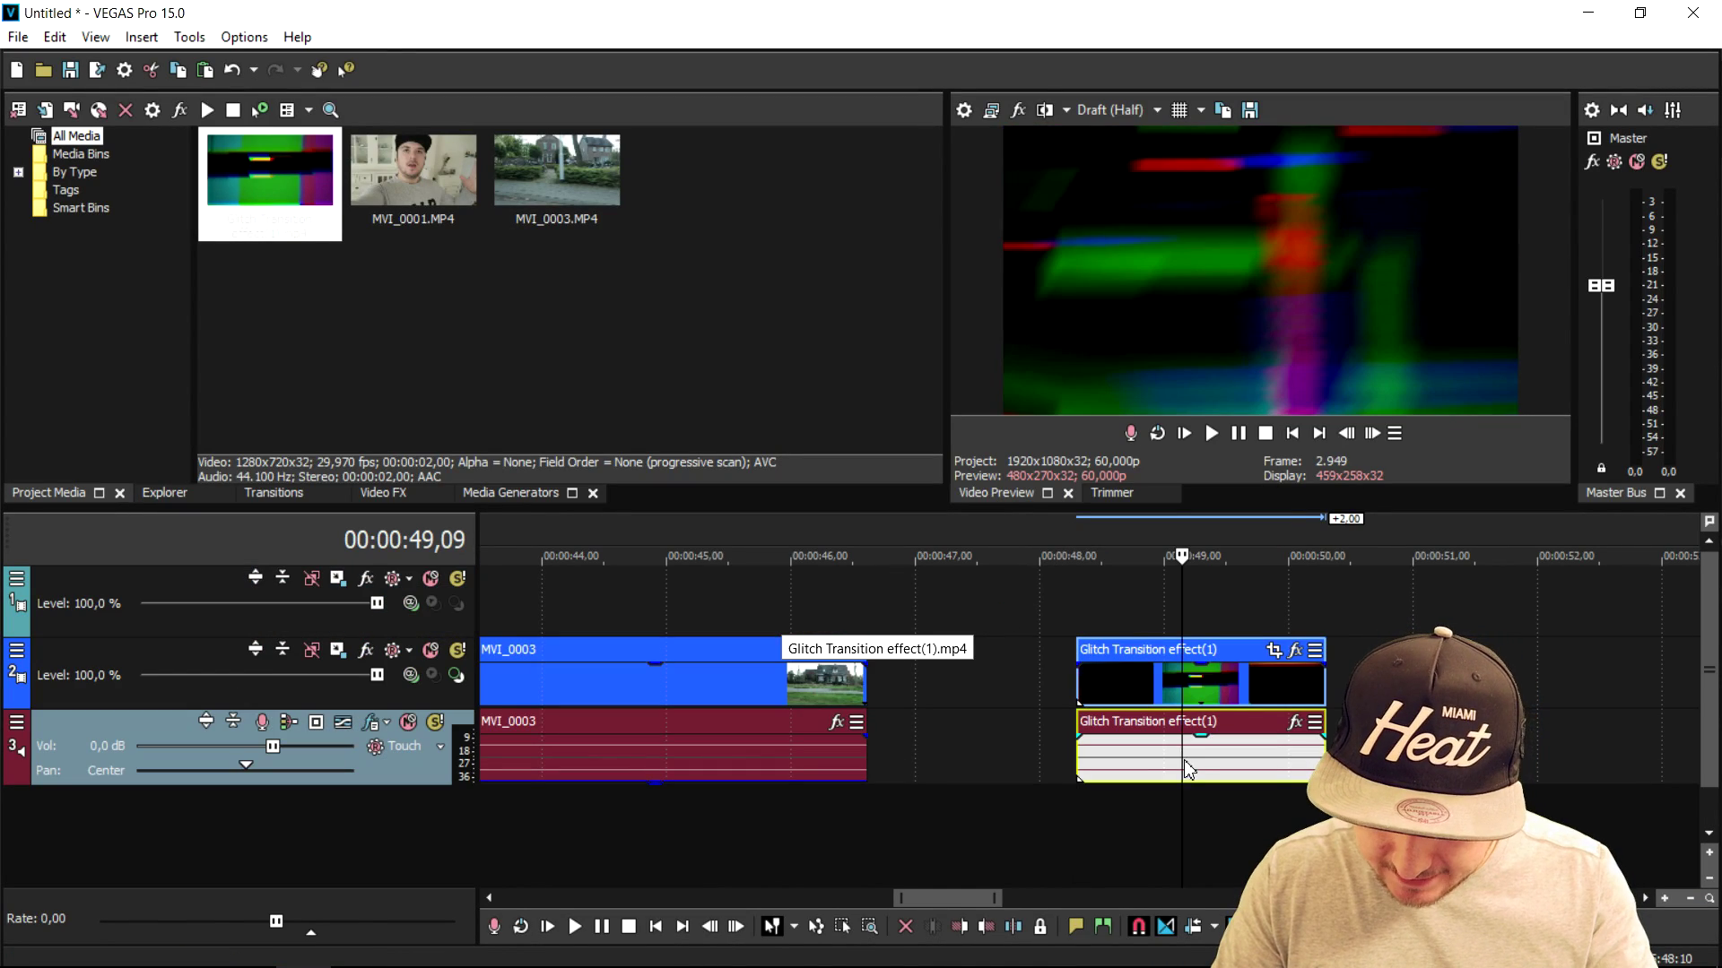
key(Delete)
scroll(1209, 708, down, 3)
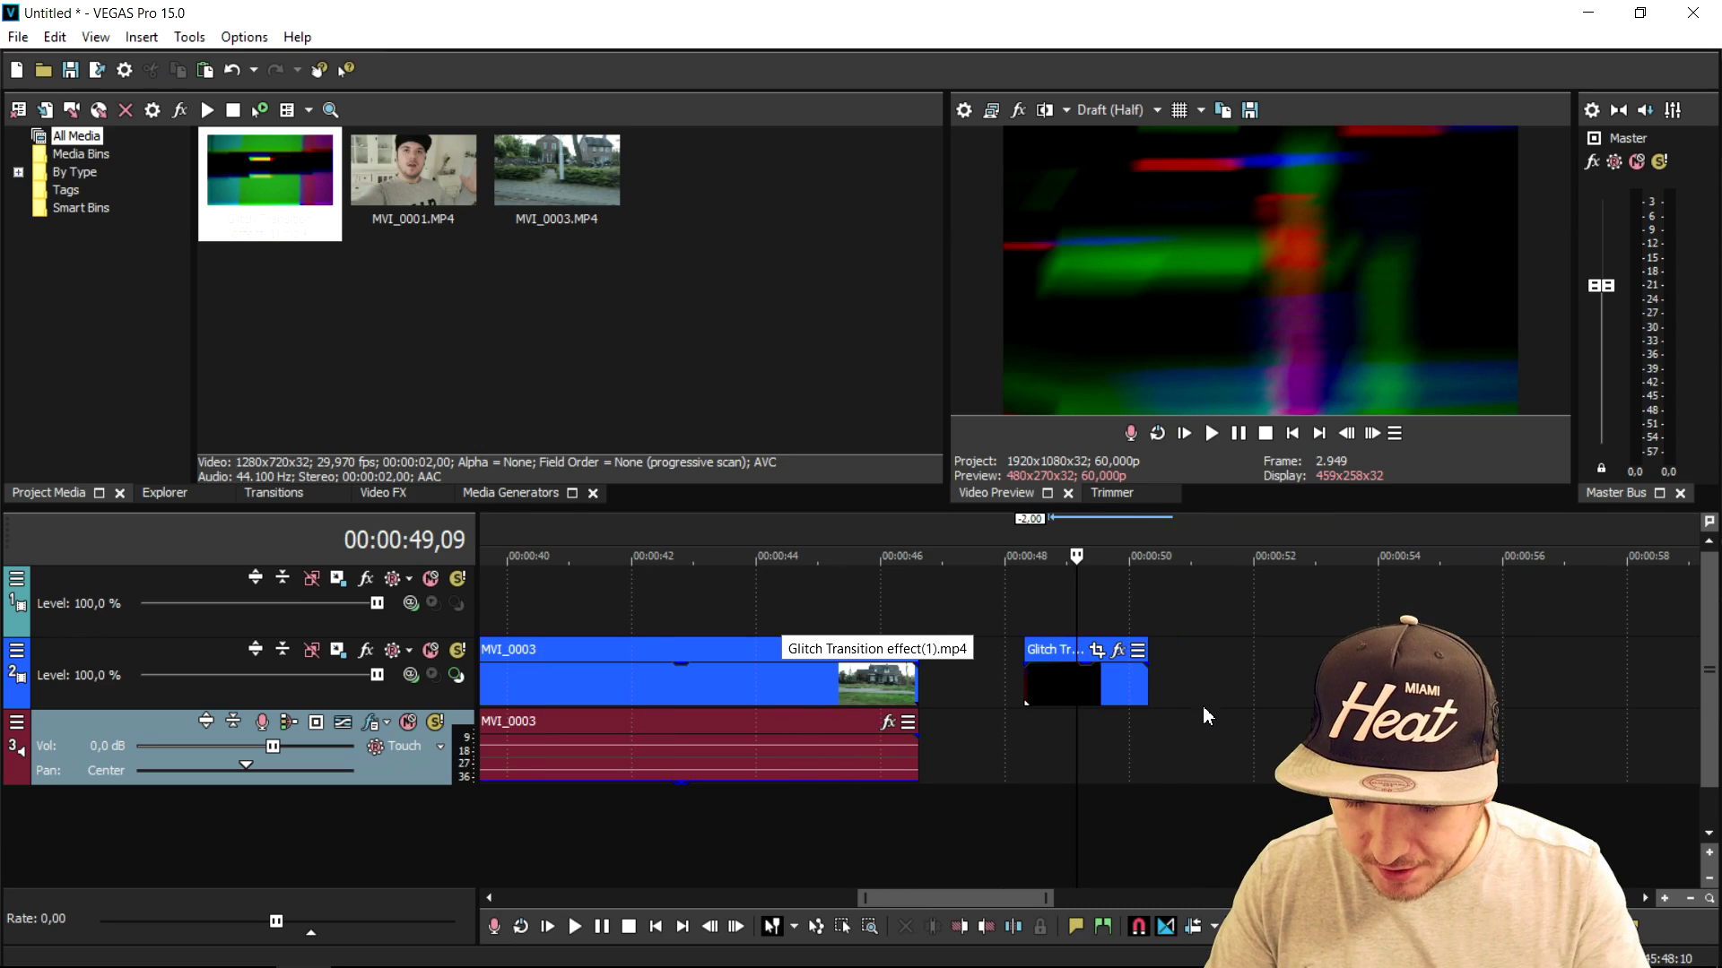
drag(1119, 698, 996, 593)
click(896, 535)
scroll(1032, 556, up, 3)
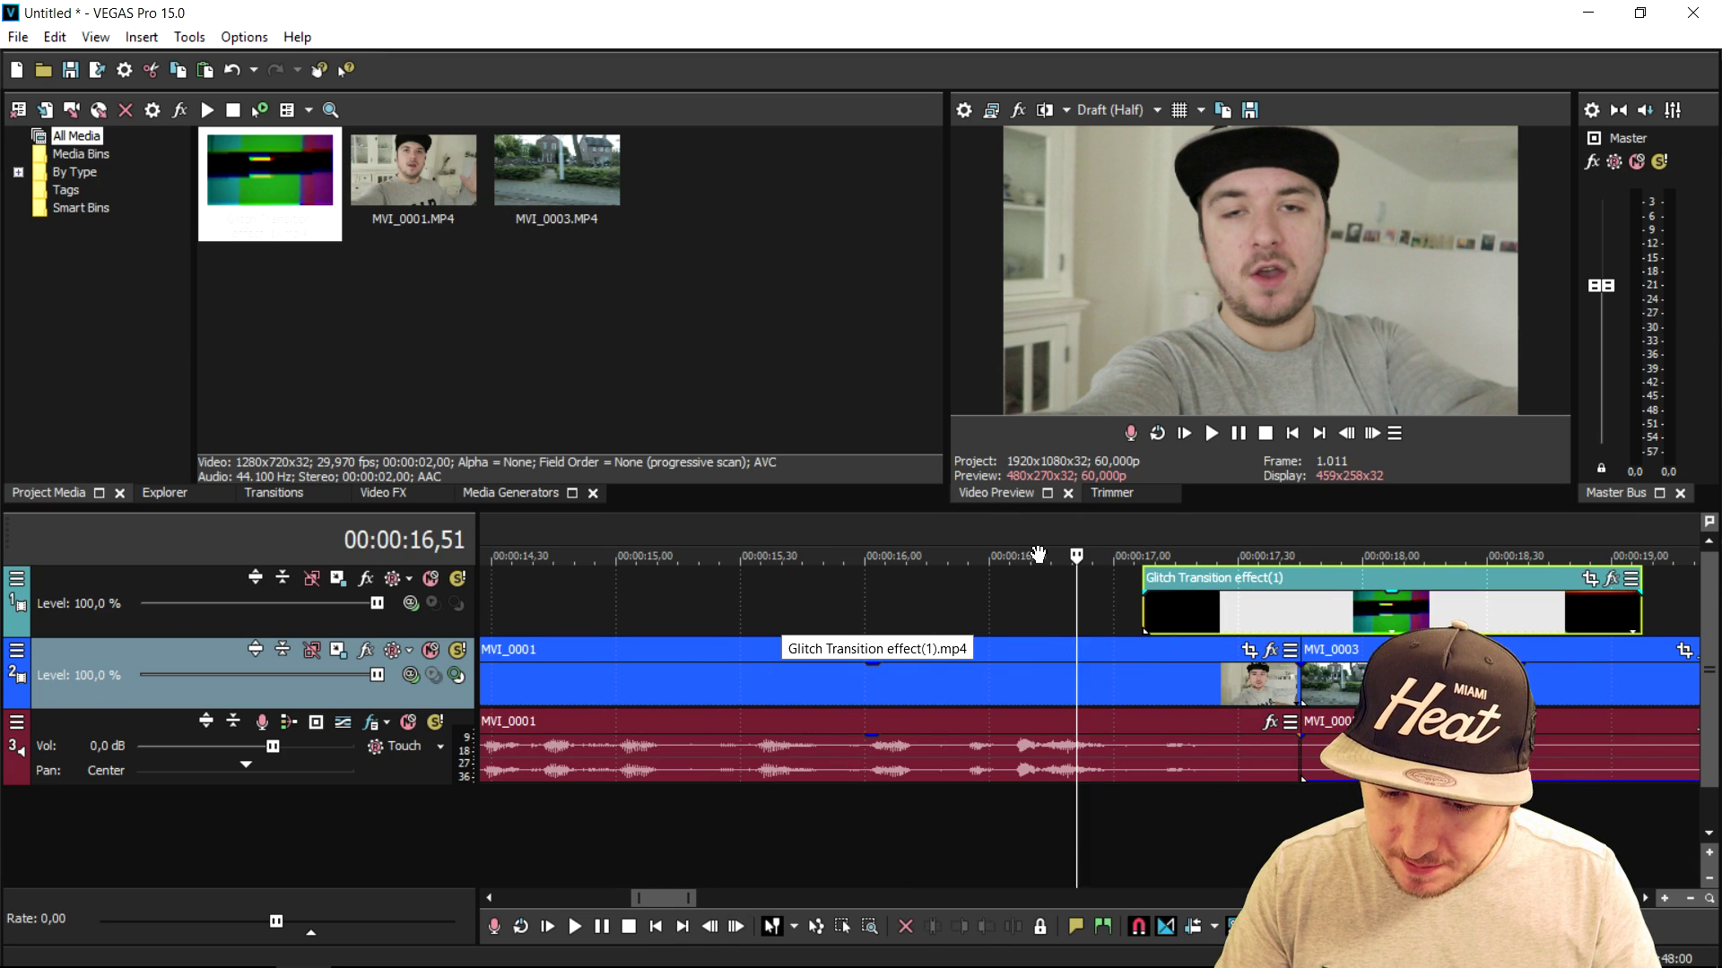
key(space)
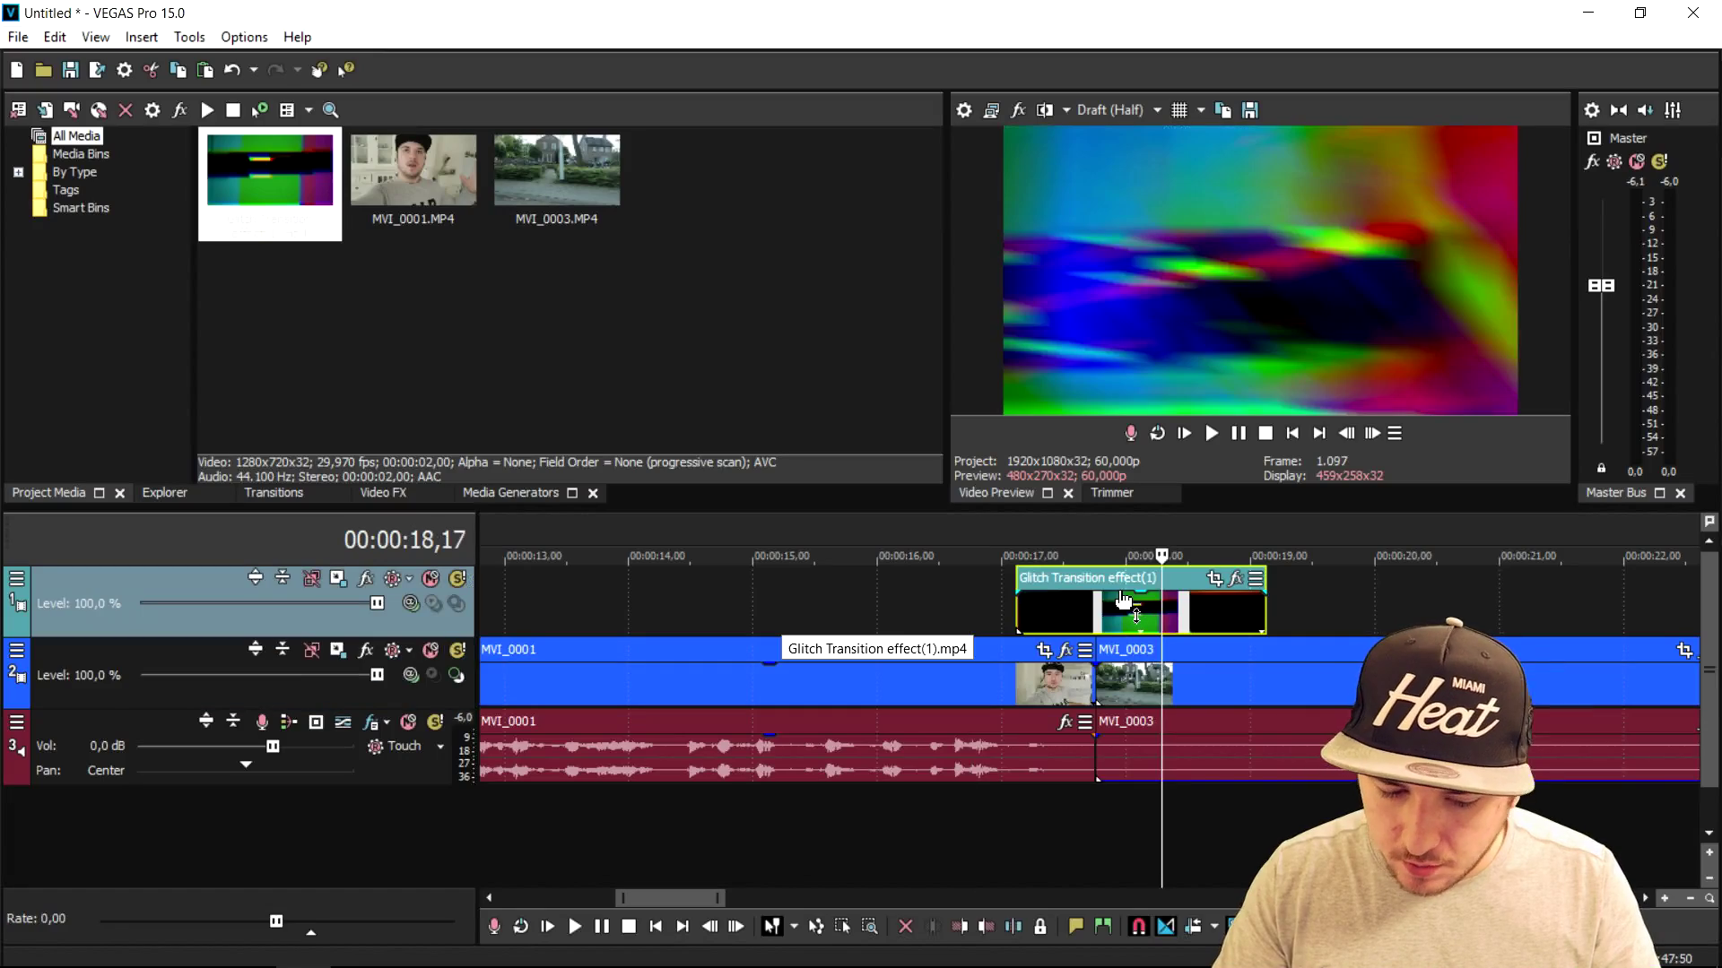
Step: Set the glitch track's compositing mode to Screen and trim about a second off the clip's end
click(411, 605)
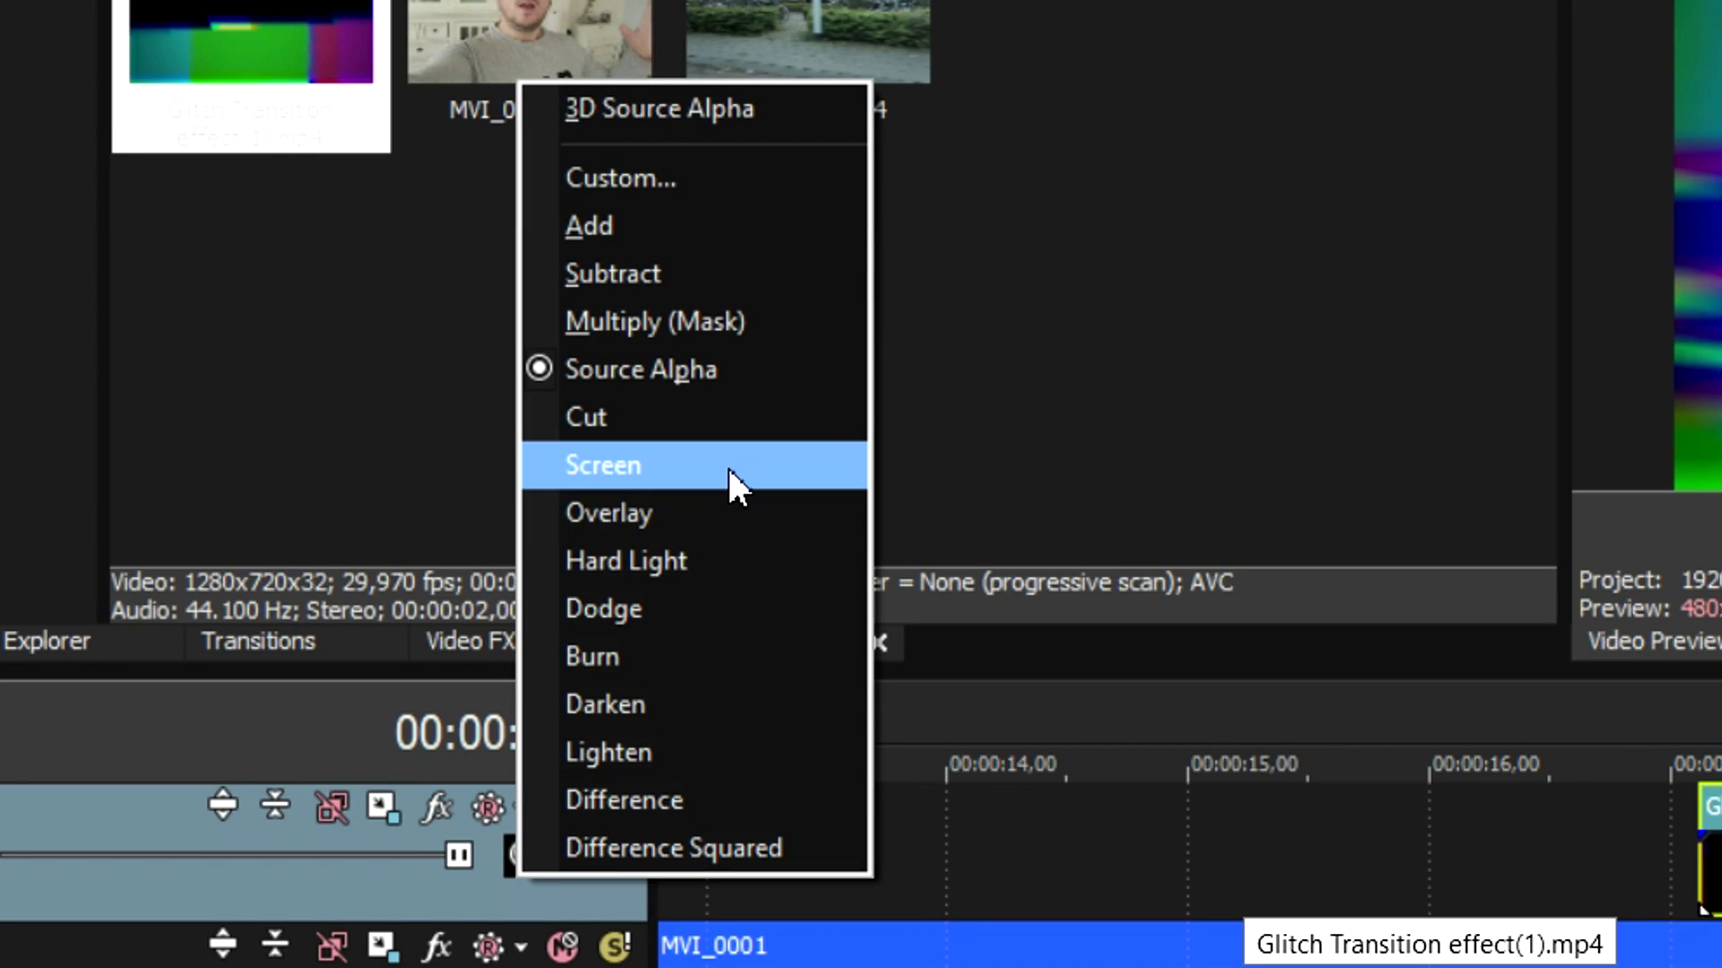
click(725, 466)
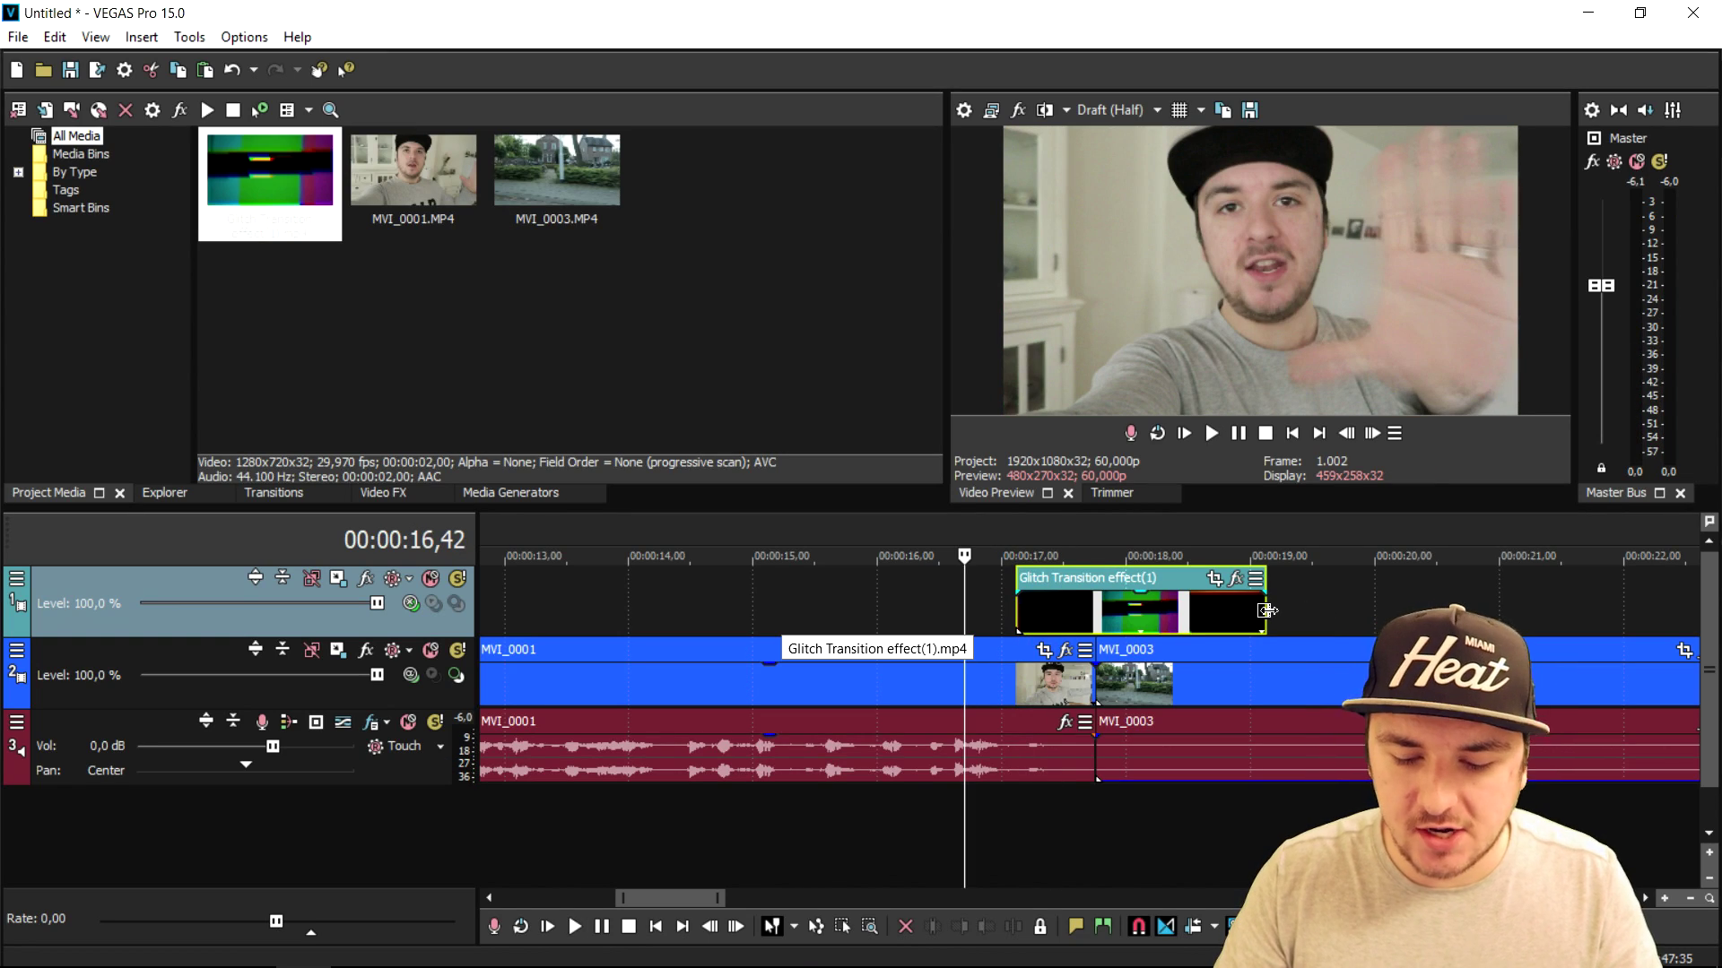
drag(1267, 611, 1067, 619)
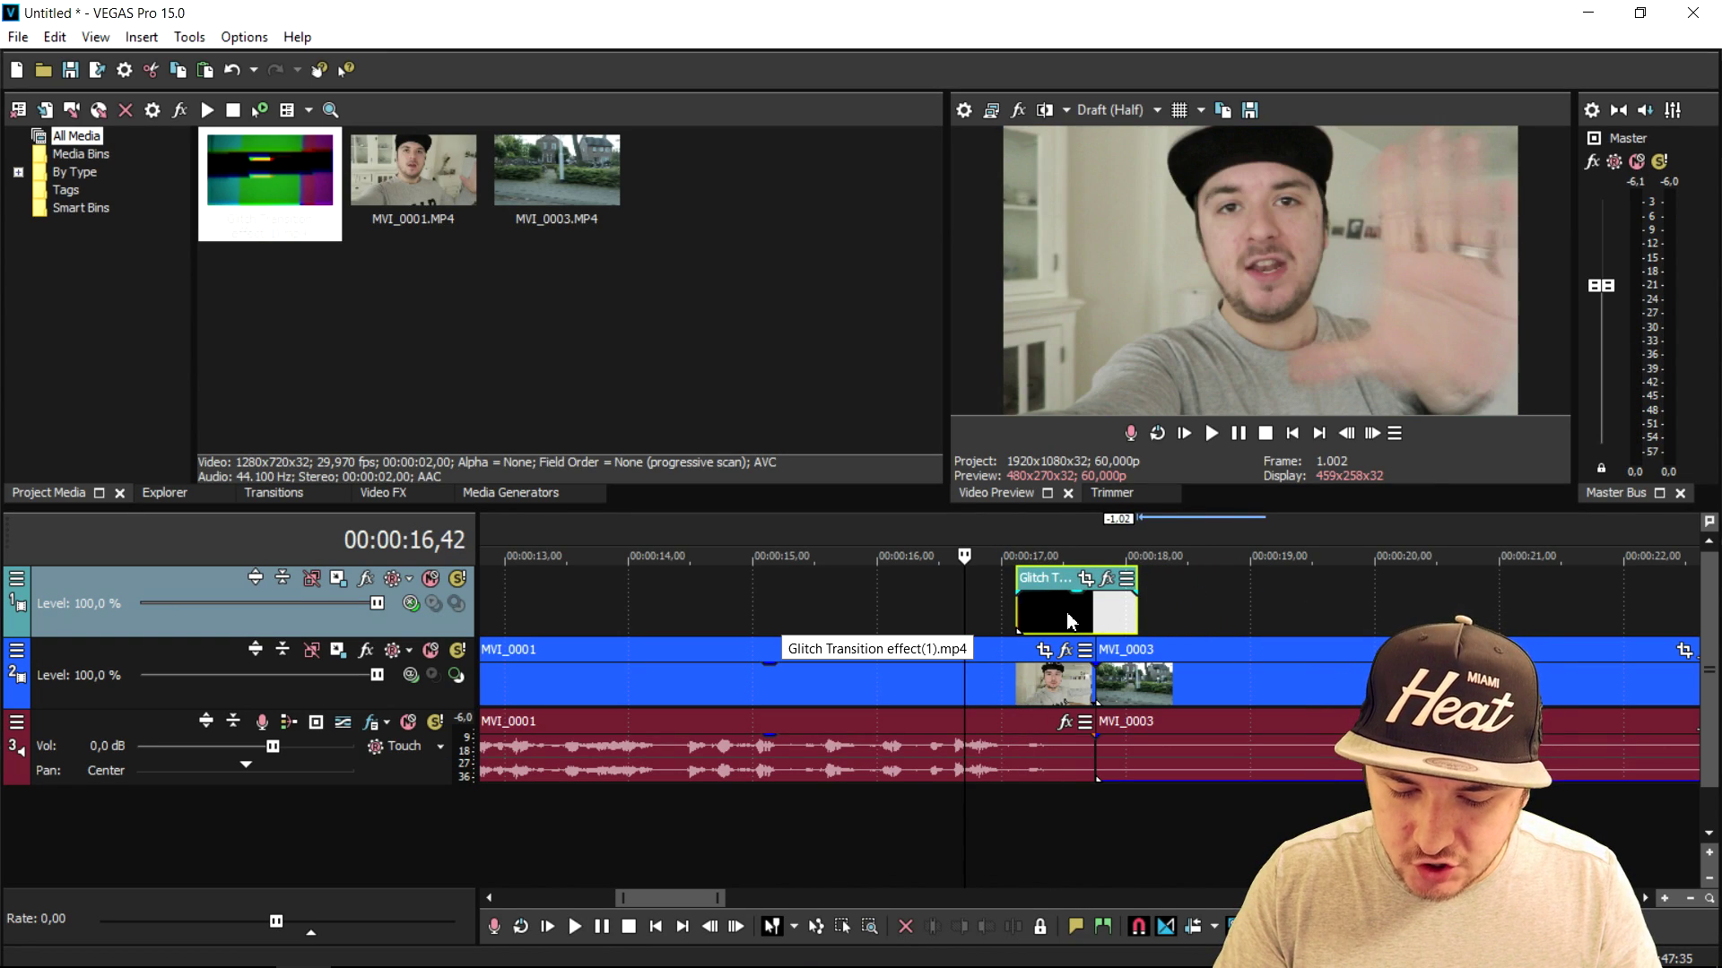
click(1006, 547)
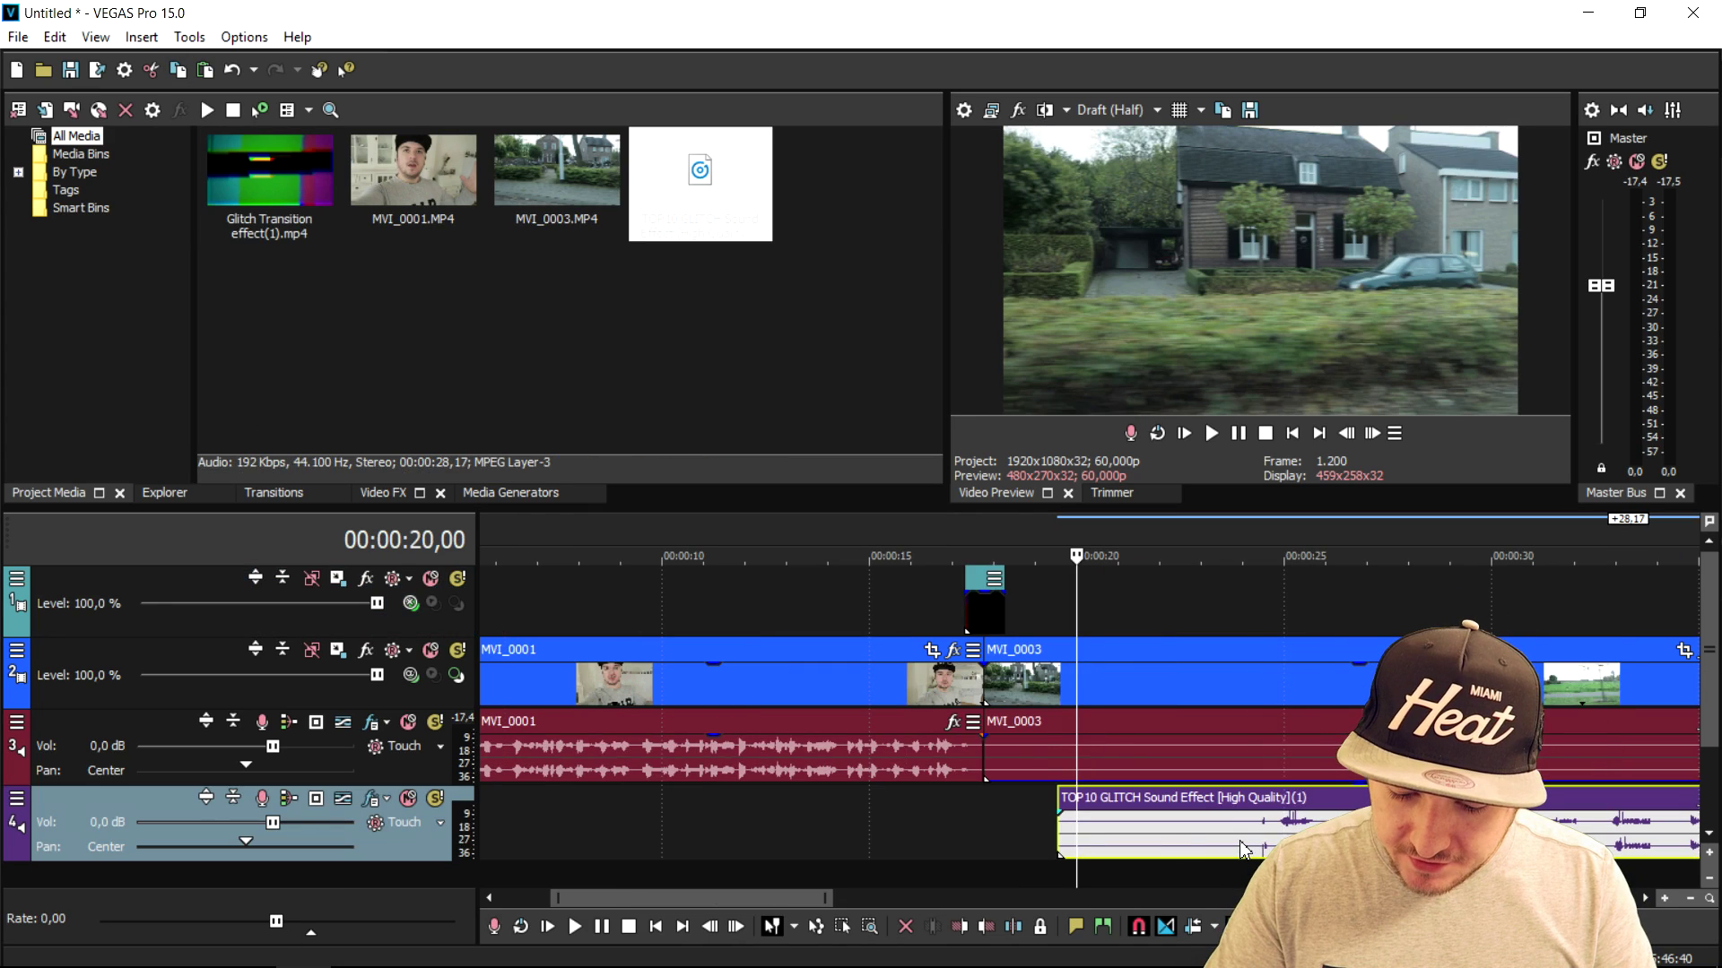
Step: Find where the wanted glitch sound starts, split there, and delete the front part
click(1238, 833)
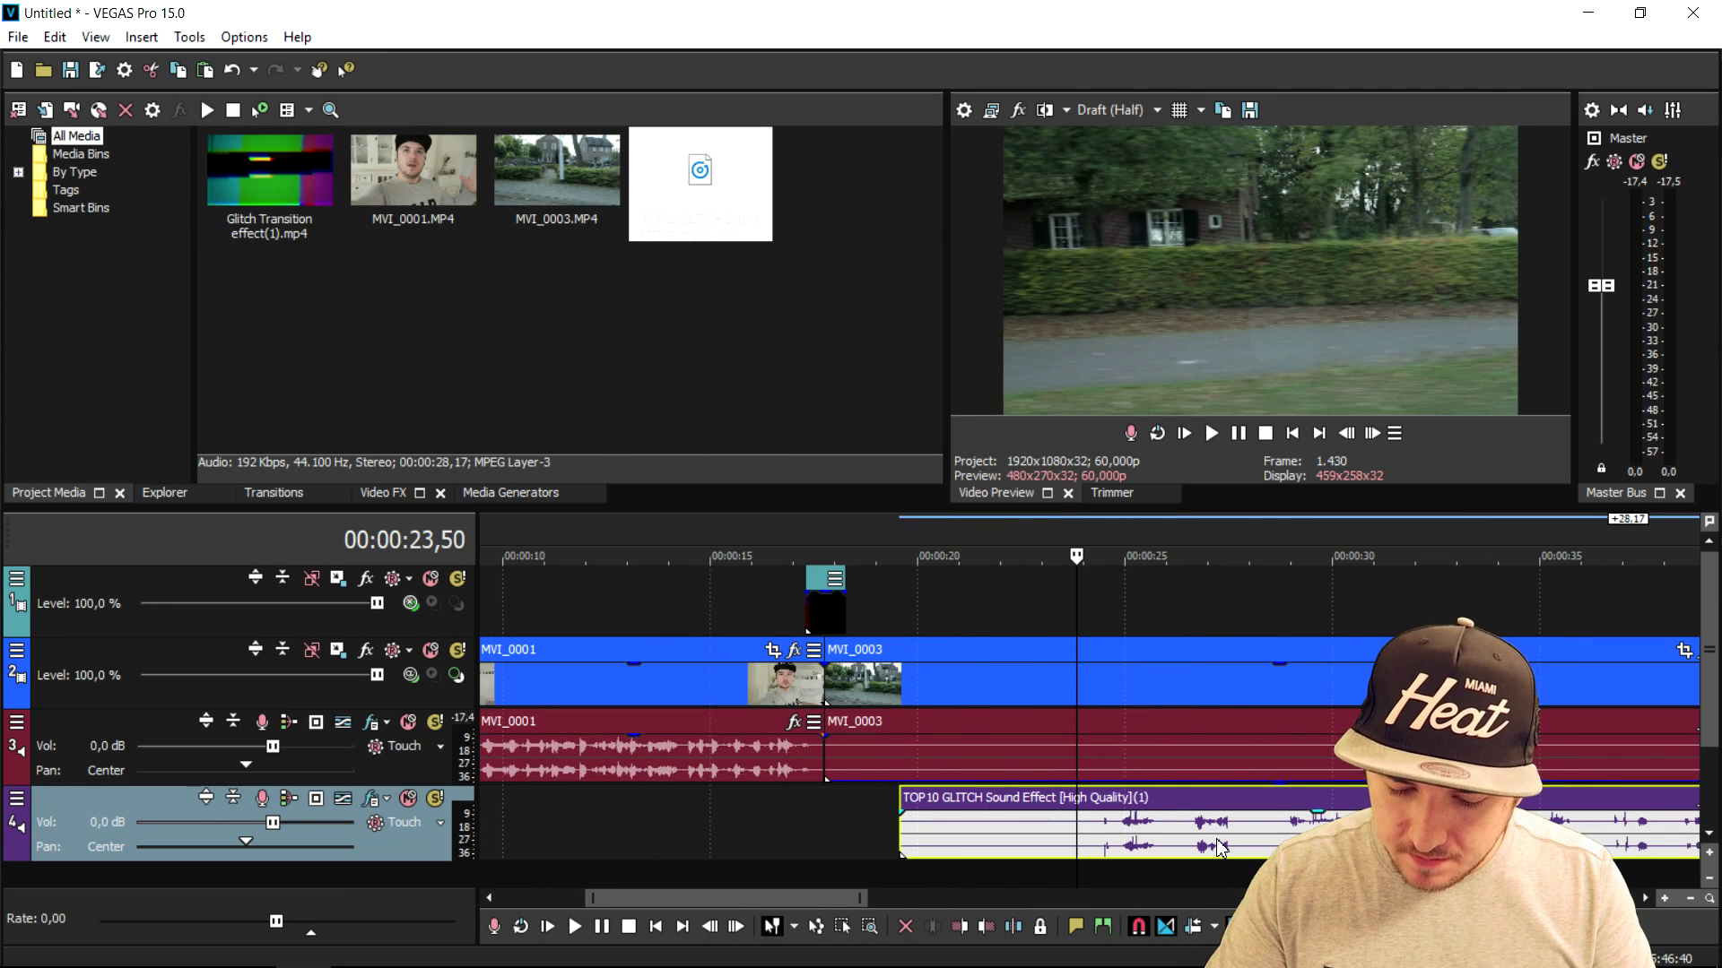
key(space)
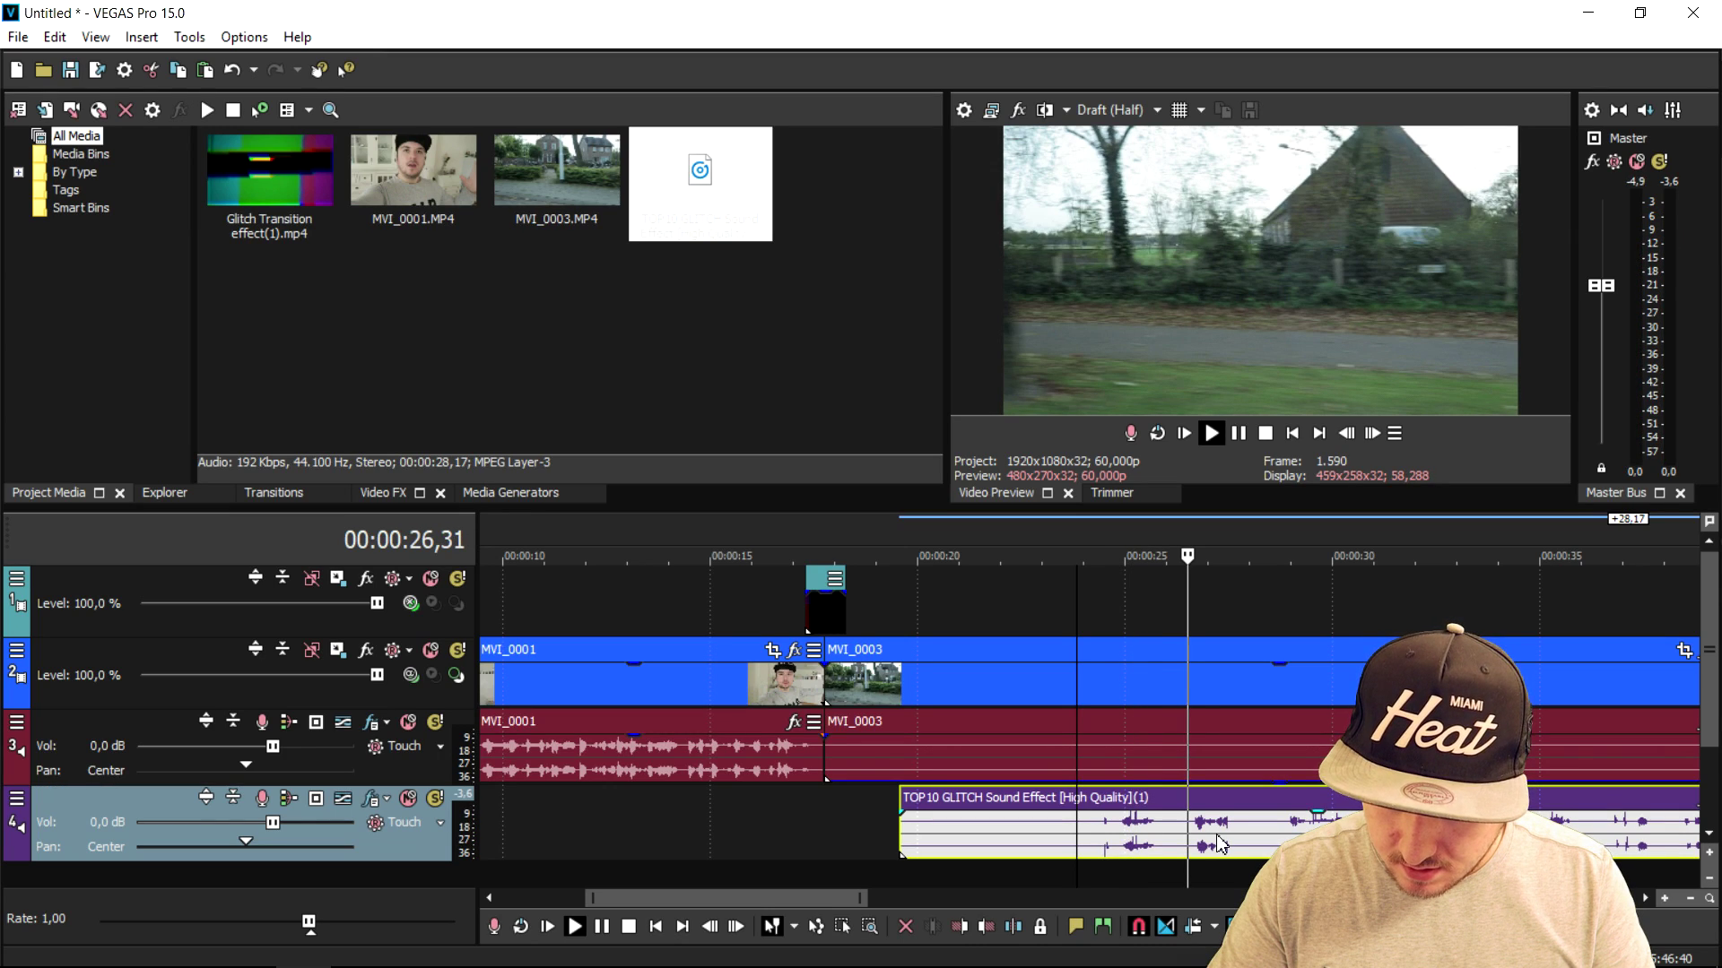
scroll(1220, 843, down, 2)
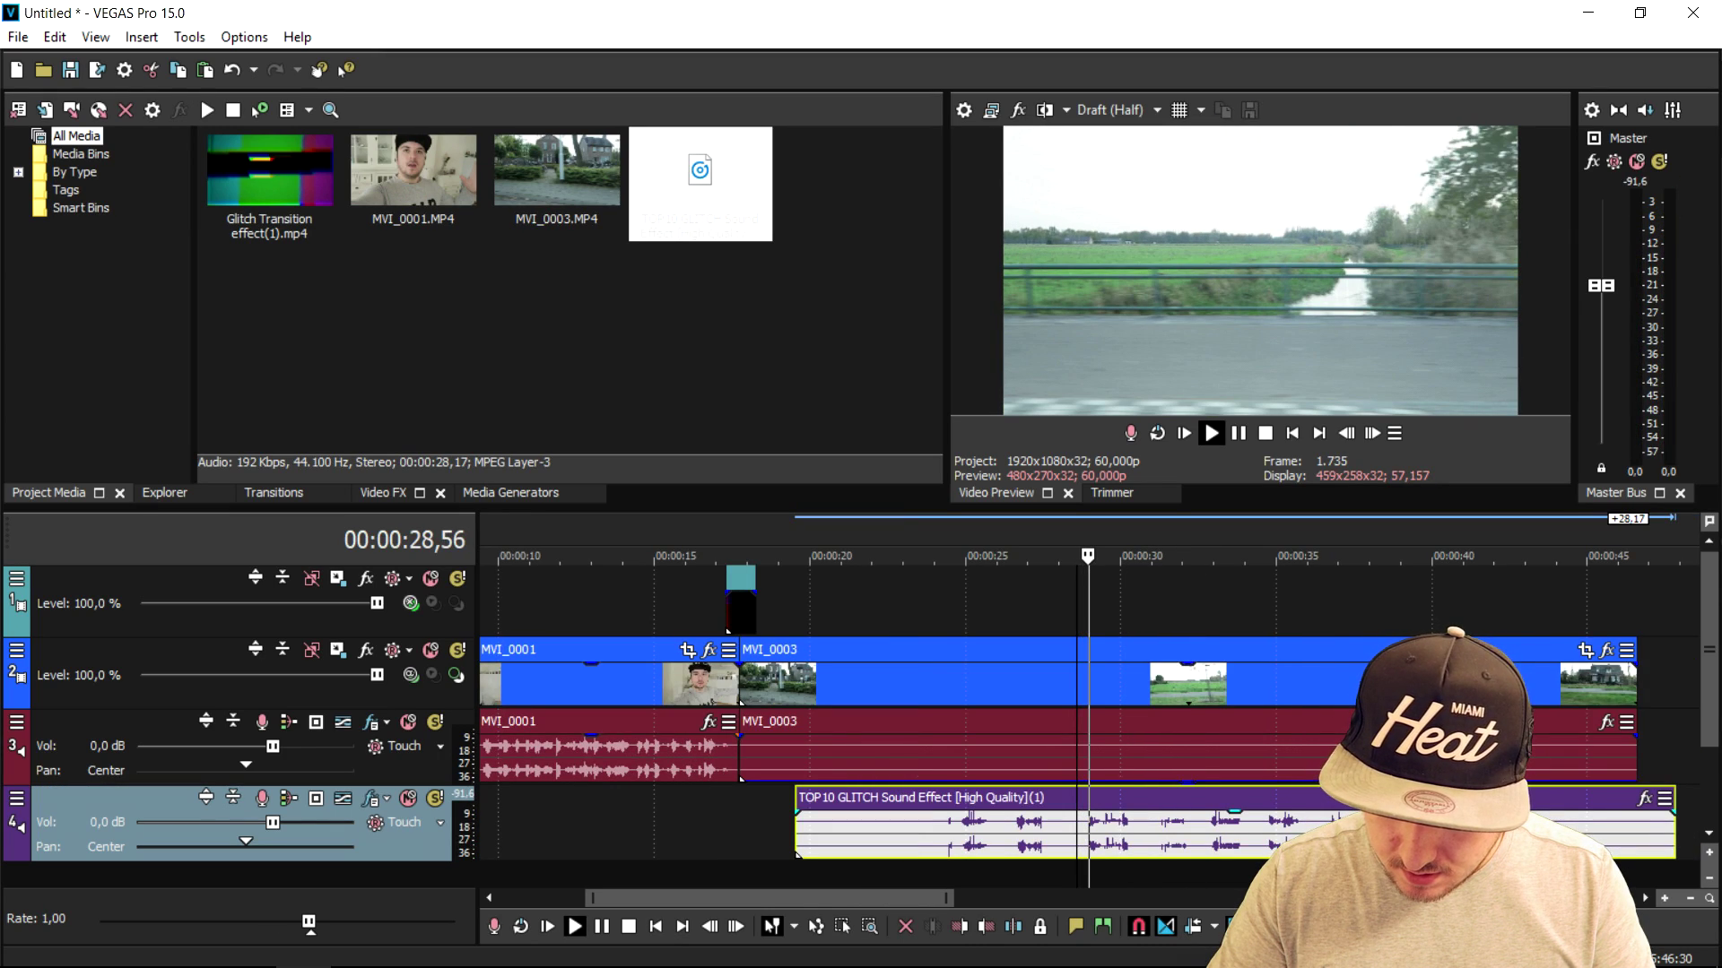
click(1067, 843)
key(space)
scroll(1067, 843, up, 2)
scroll(1034, 830, down, 2)
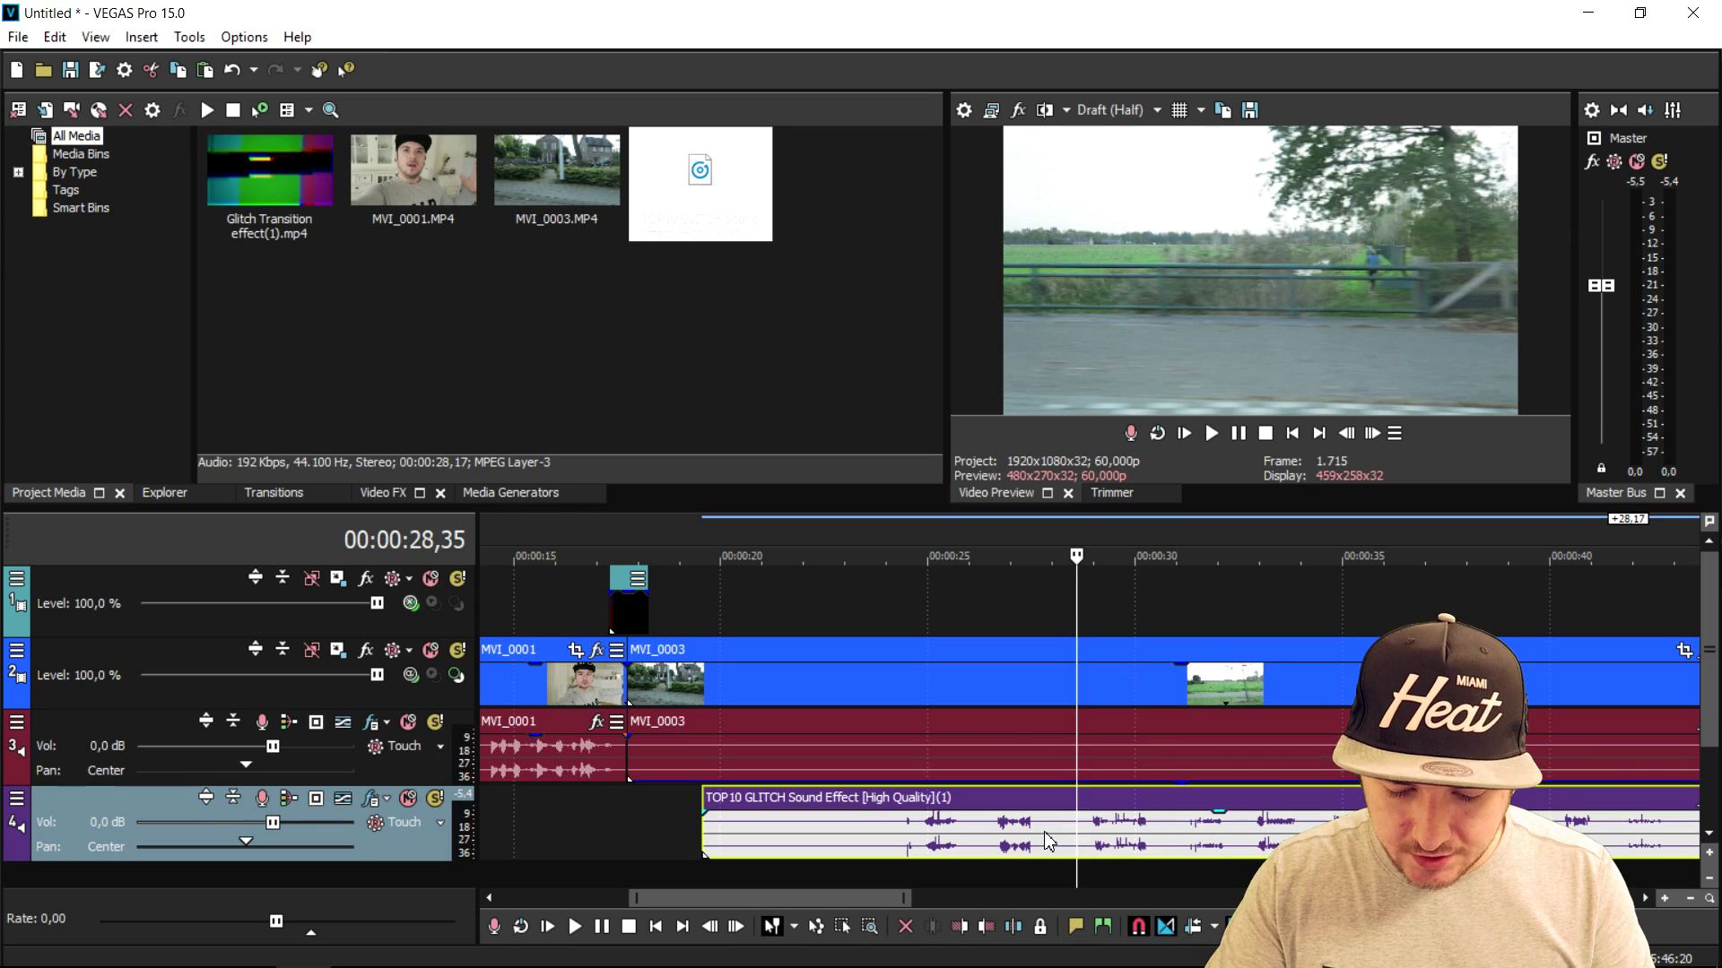
key(s)
click(999, 843)
key(Delete)
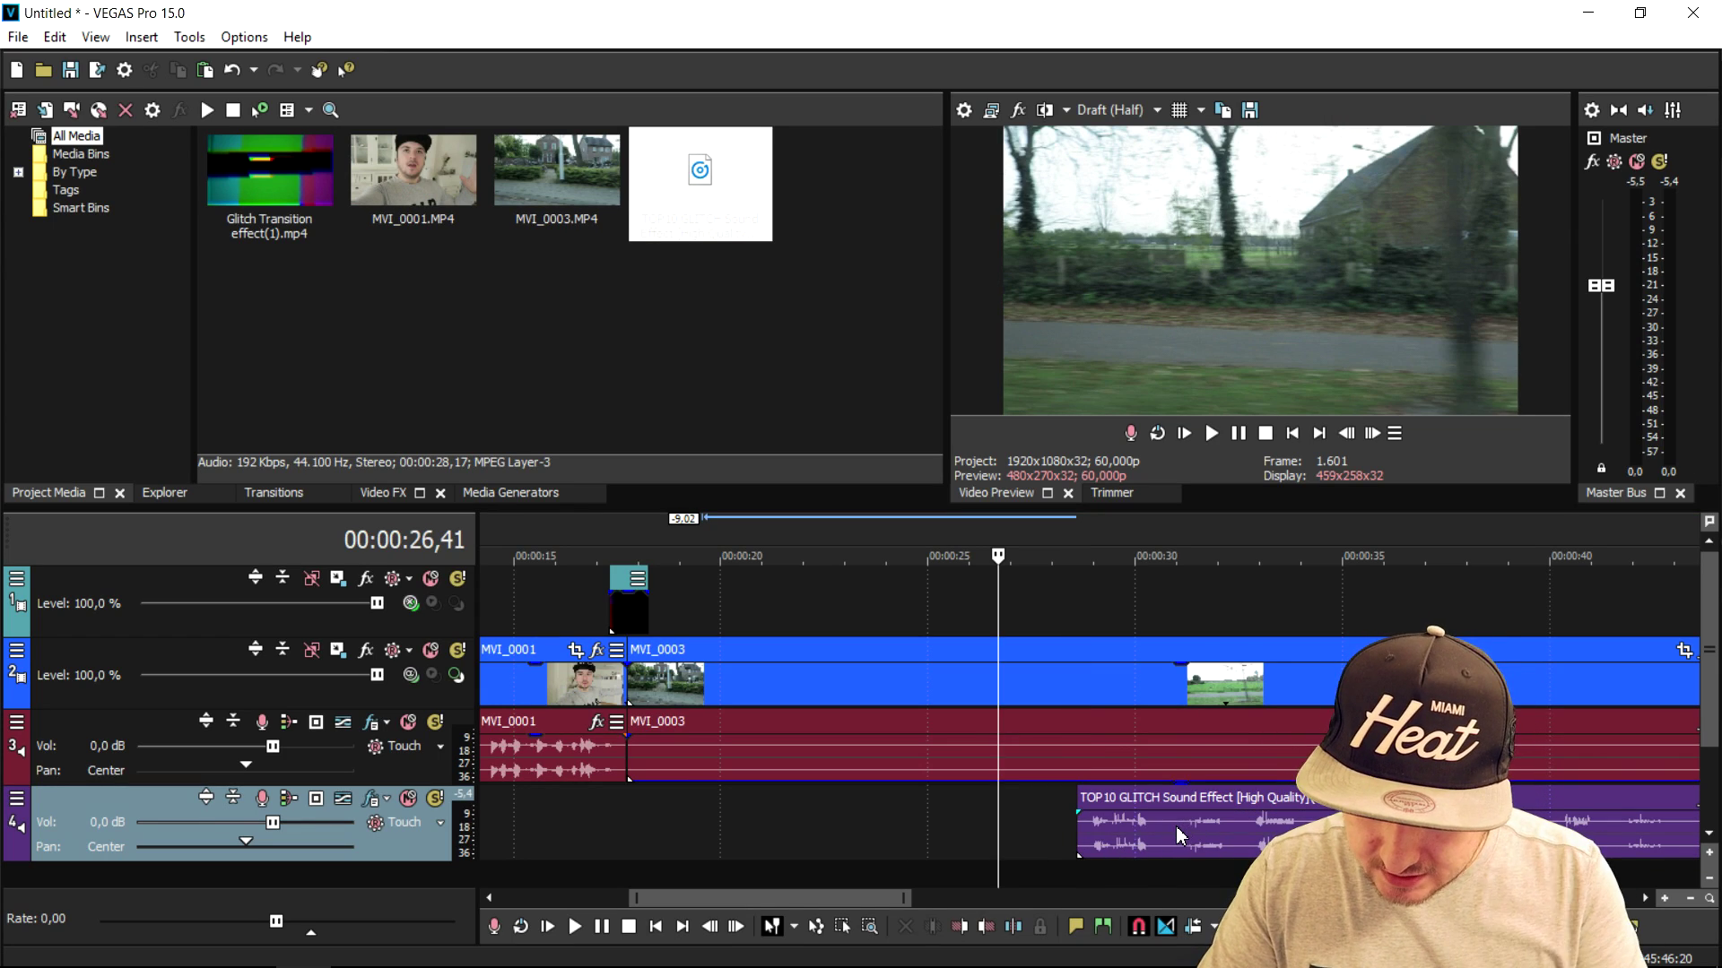
Step: Split the glitch sound at its end point and delete the leftover tail
click(1179, 834)
key(s)
click(1179, 834)
scroll(1179, 834, down, 3)
key(Delete)
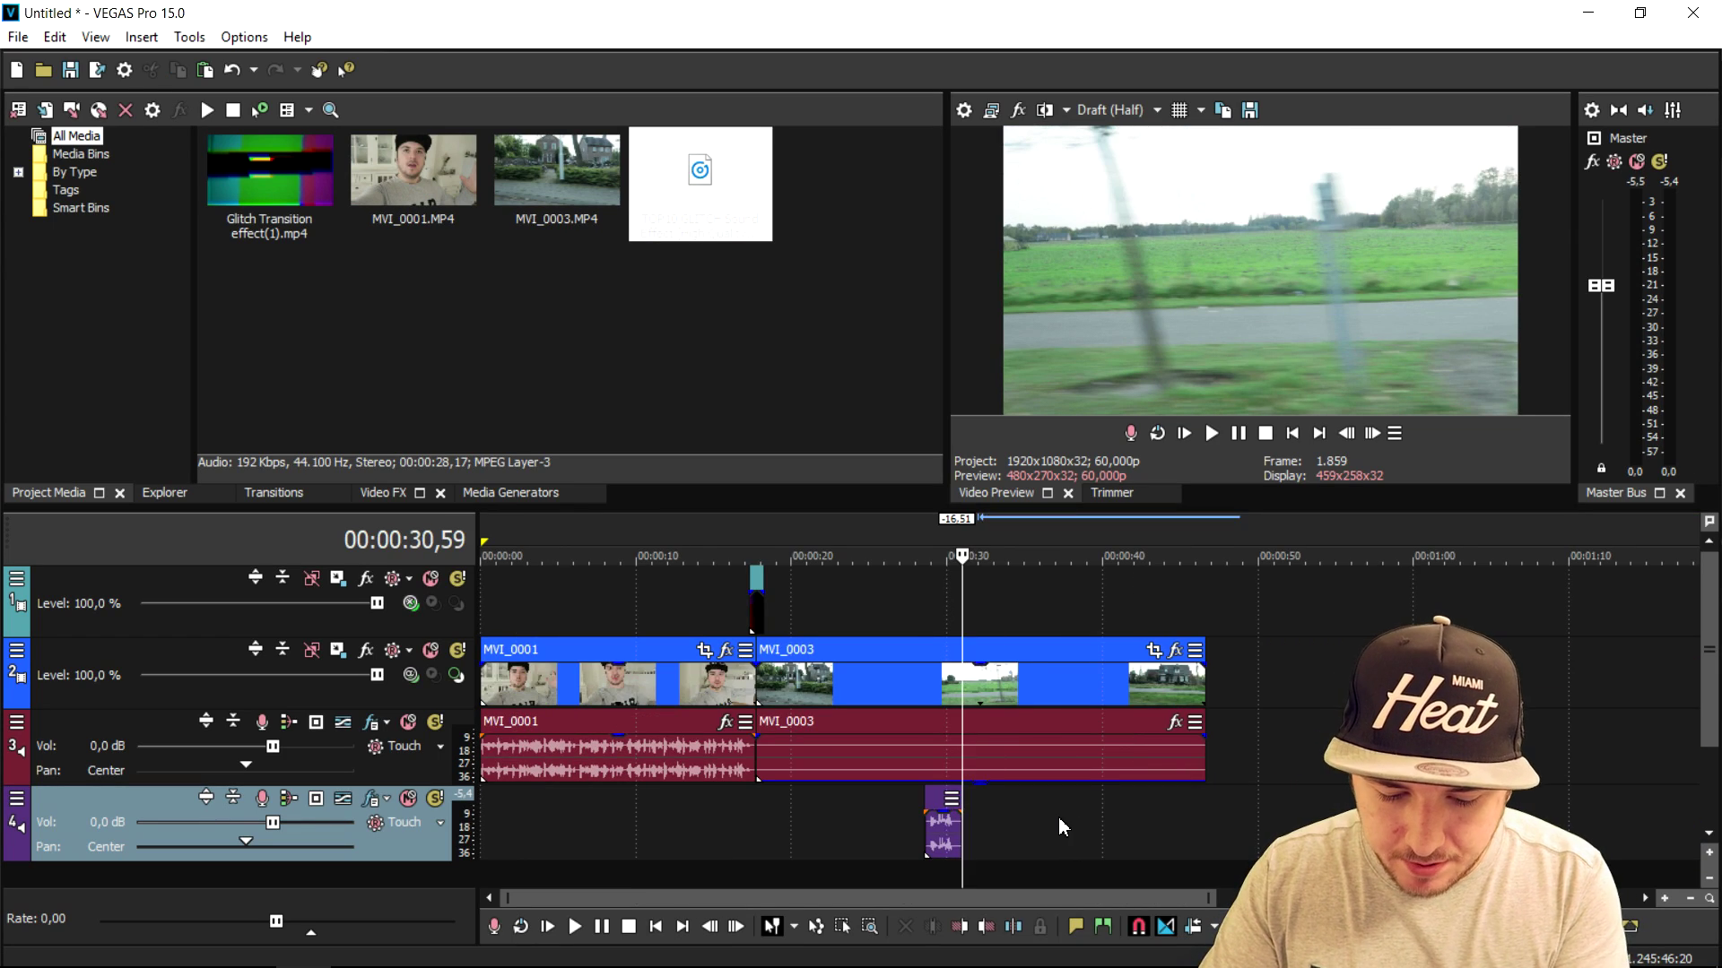
Step: Move the short glitch sound under the transition and play it back with the sound
drag(954, 841, 762, 825)
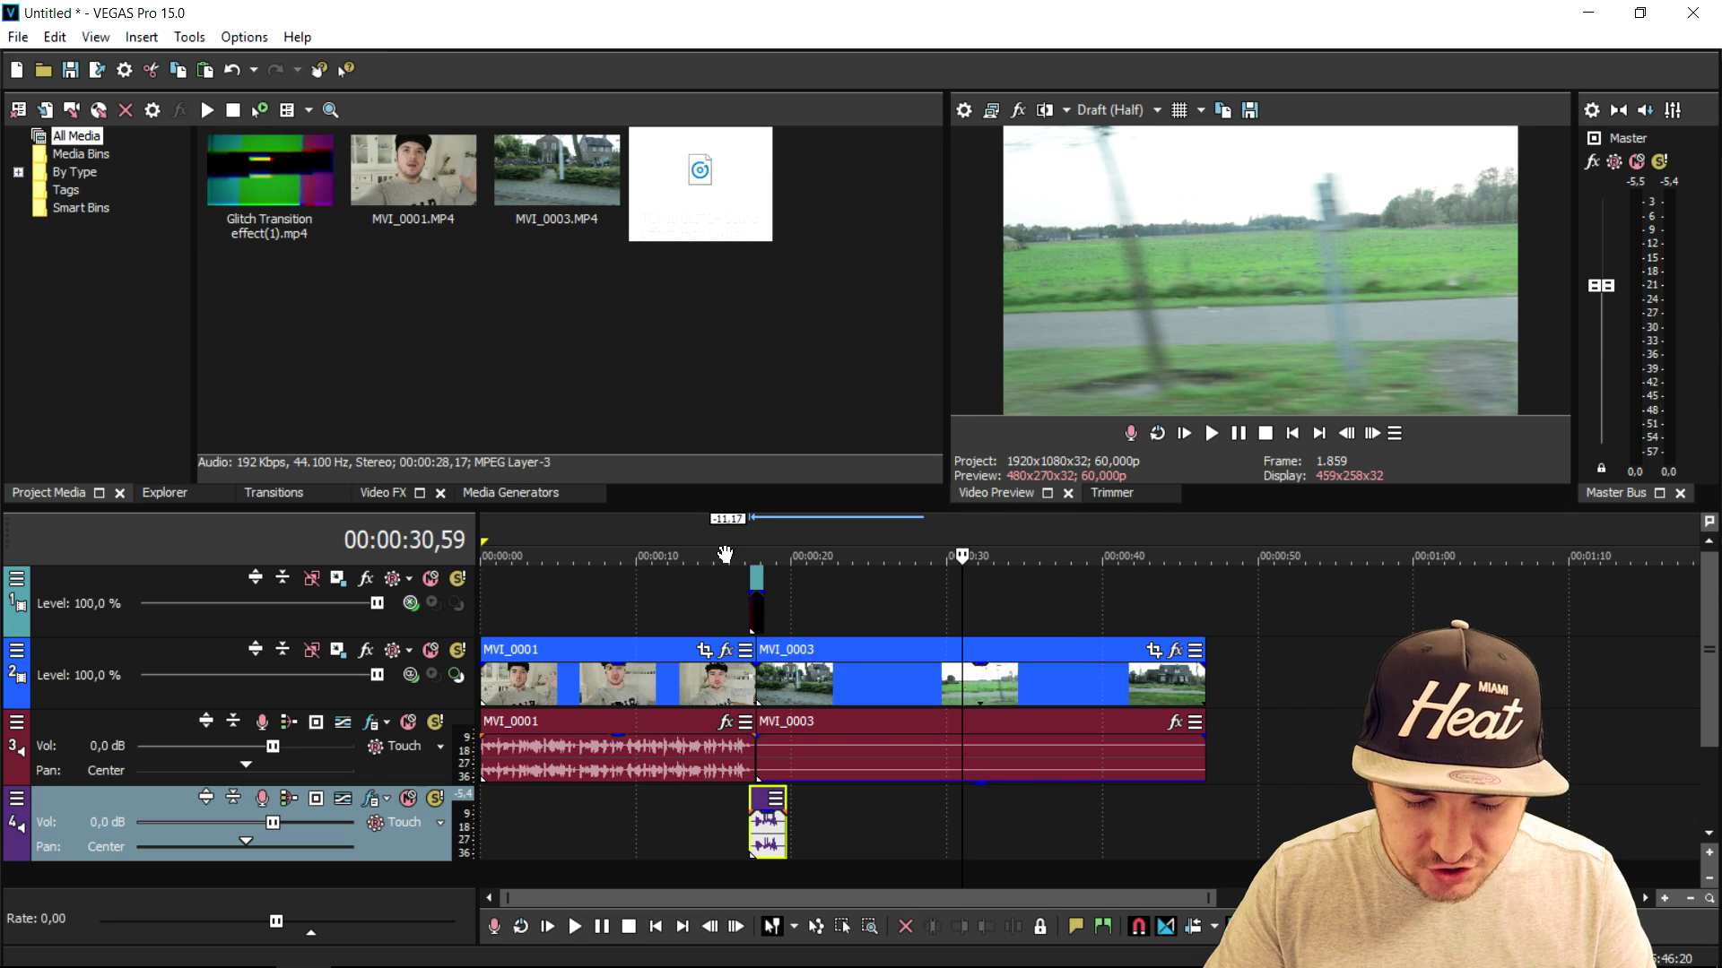
click(725, 554)
scroll(1121, 685, up, 4)
key(space)
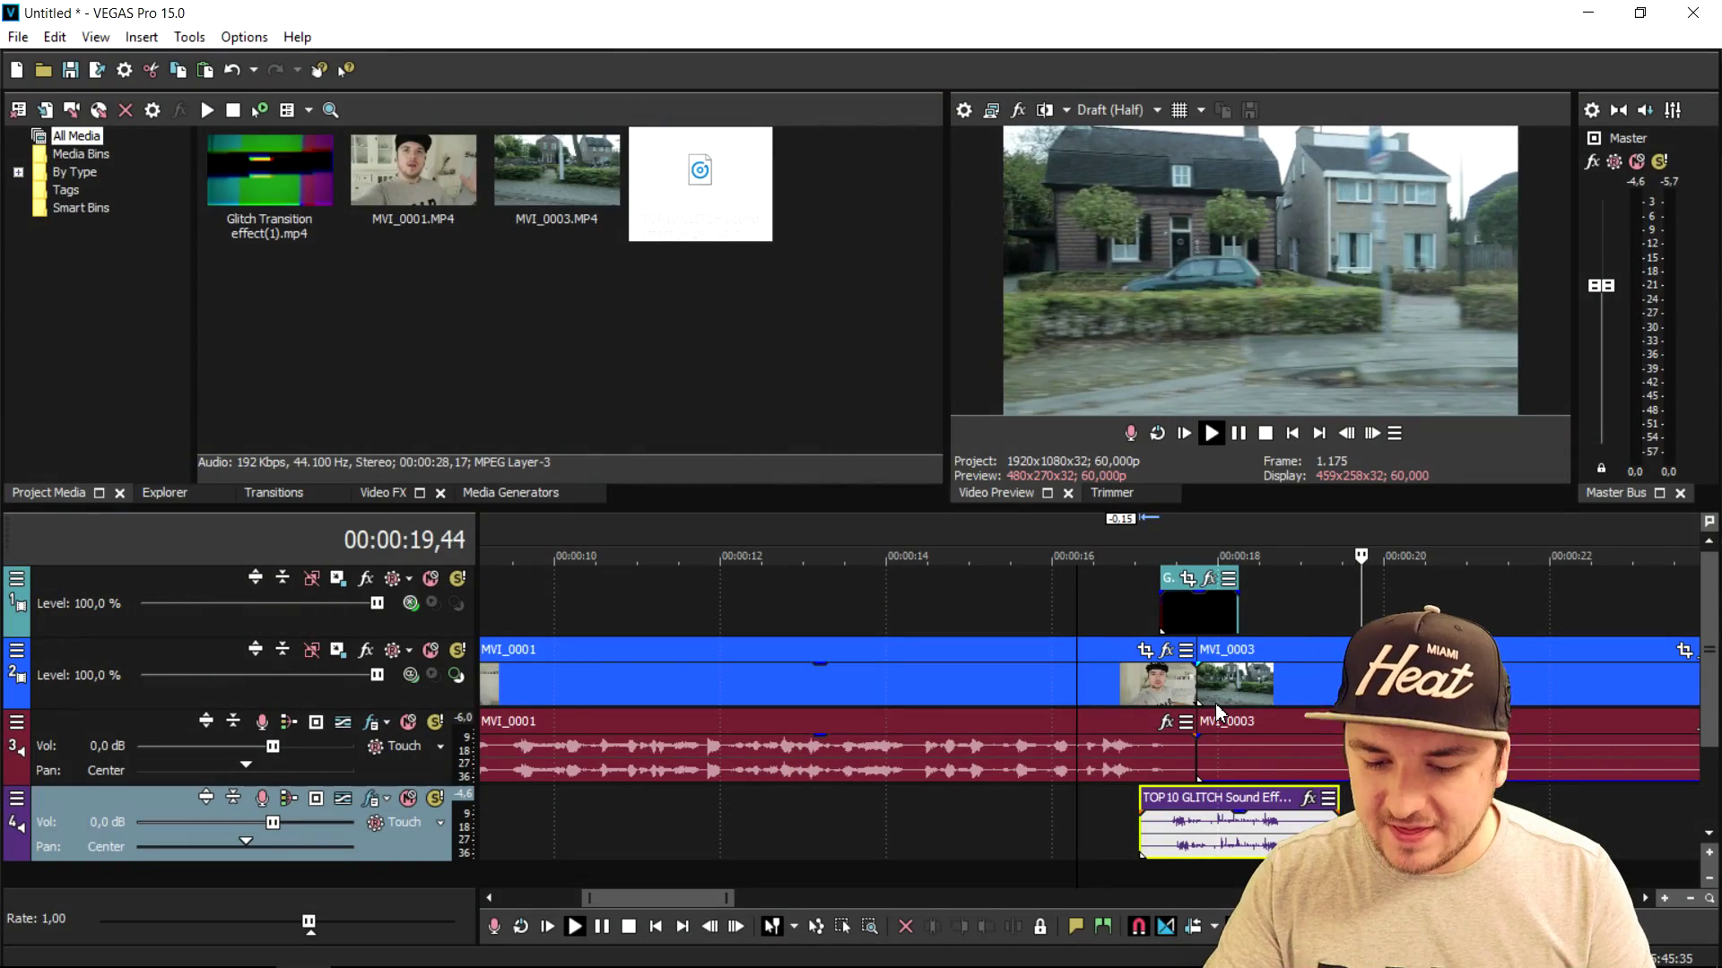
key(space)
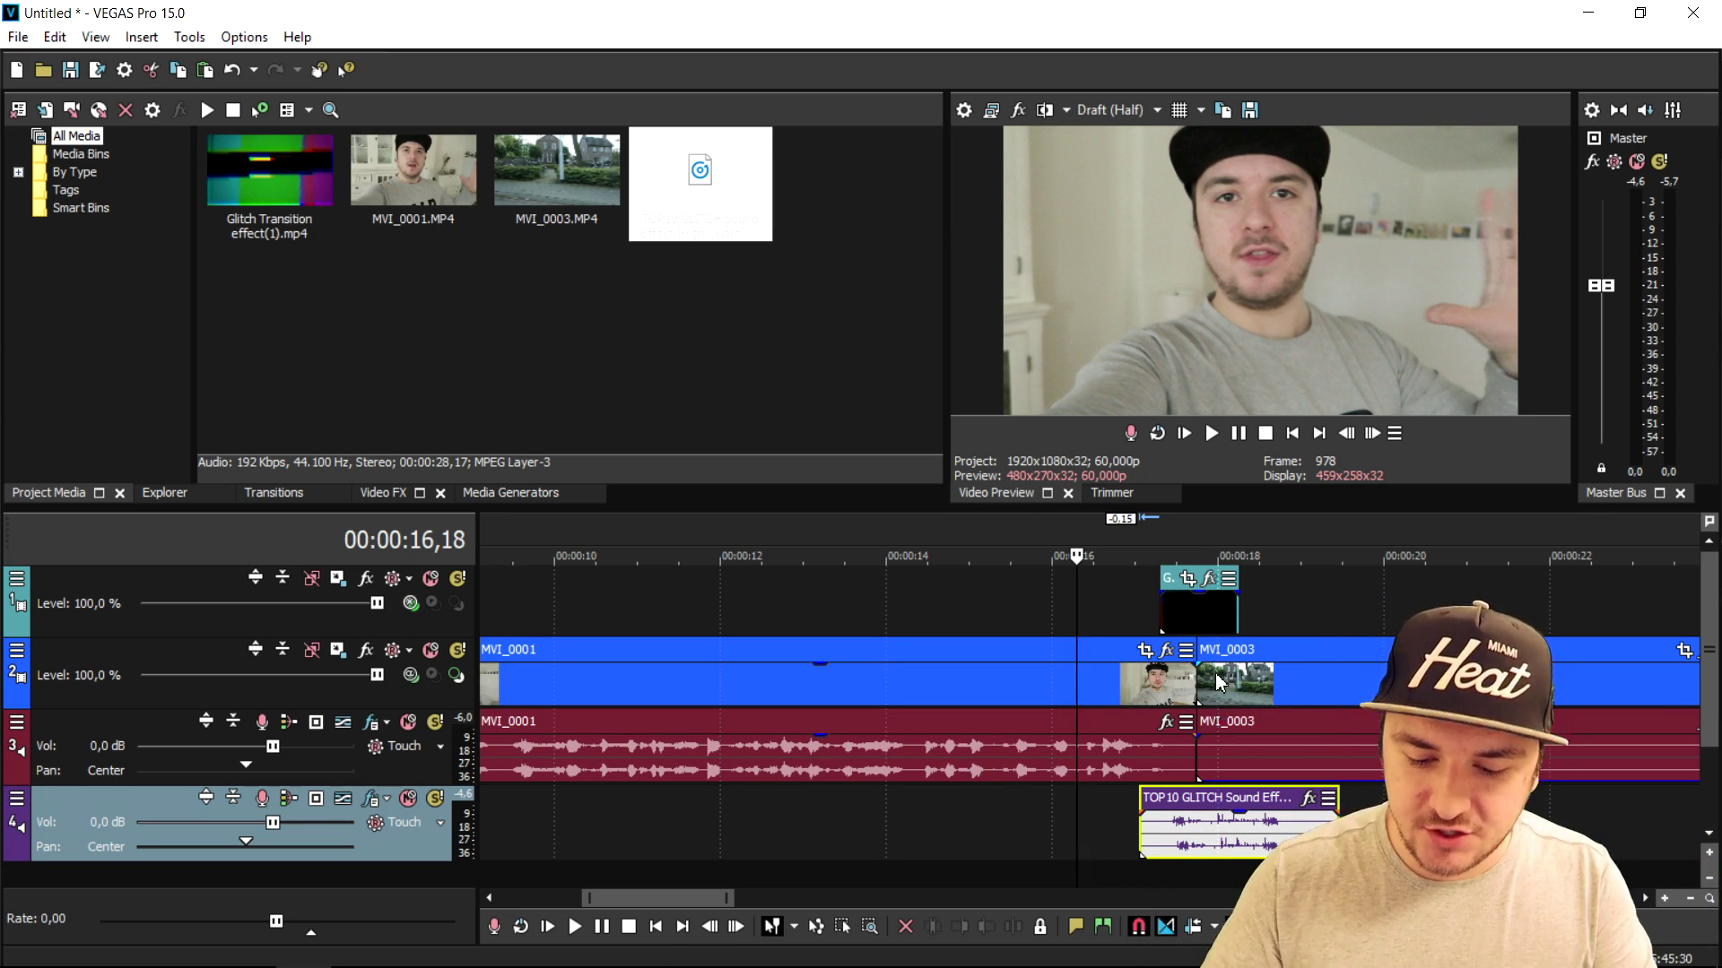
scroll(787, 552, down, 2)
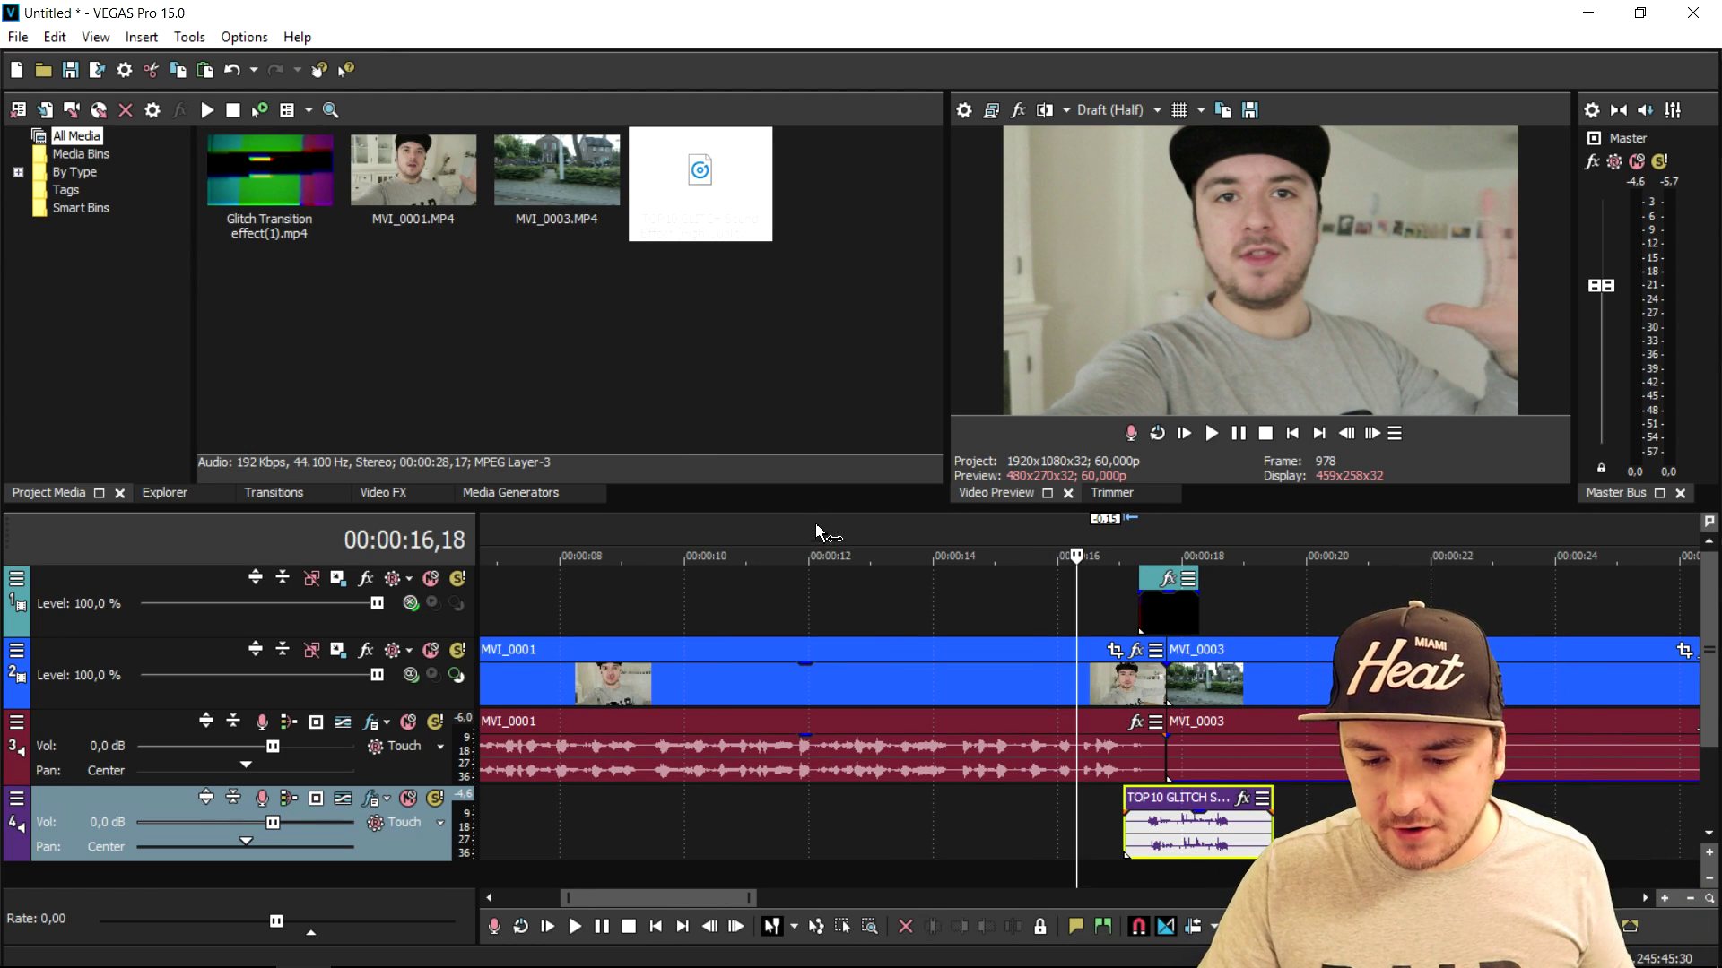
click(1019, 535)
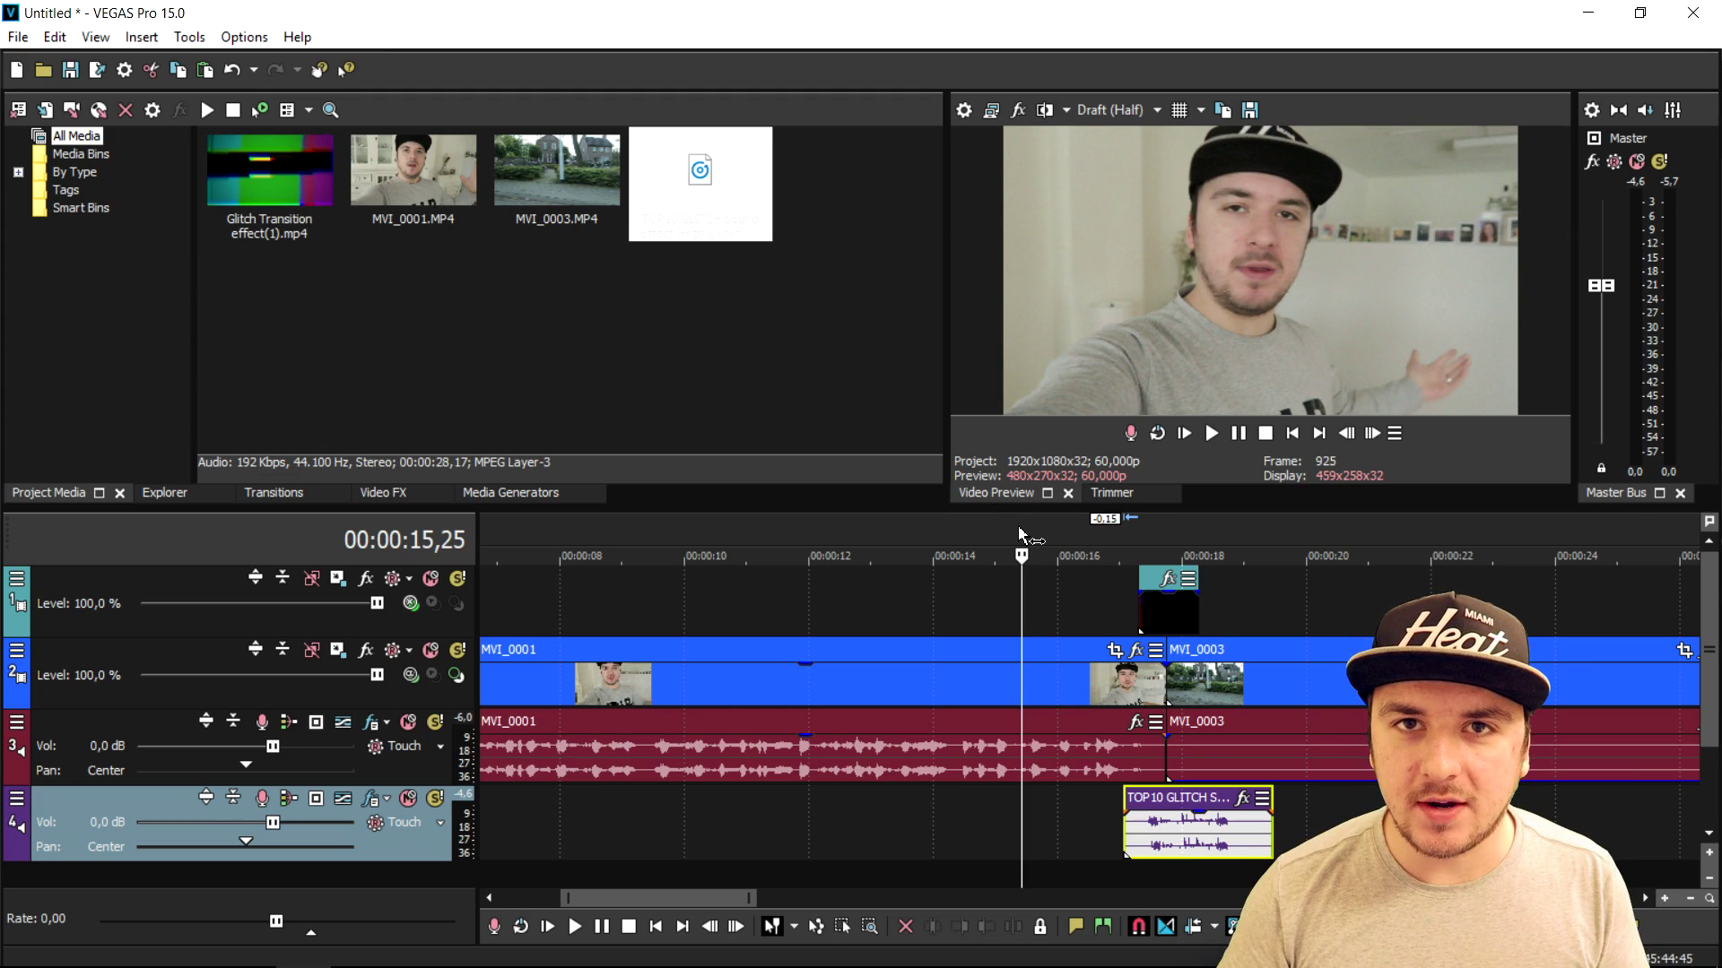